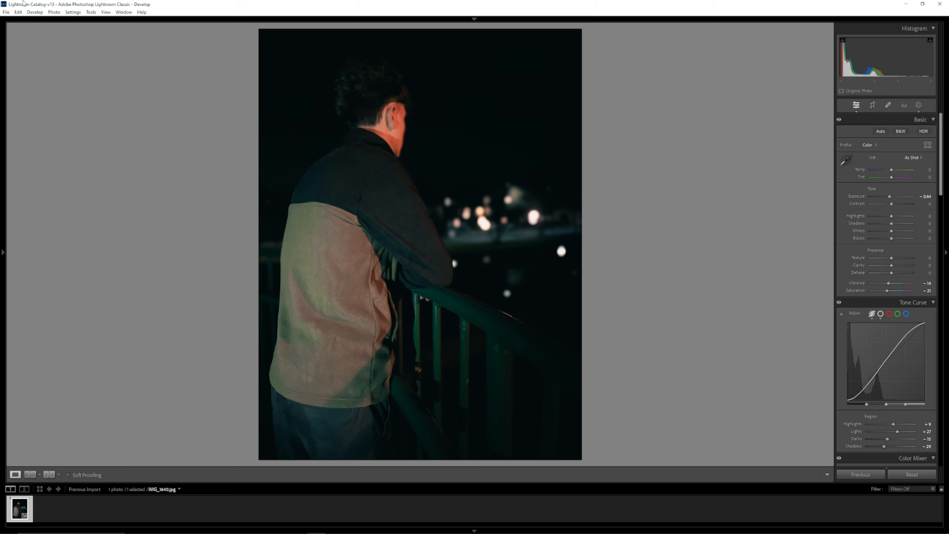
- Open the photo import and choose the Documents > Assetto Corsa > screens folder on Local Disk (C:) as the source
click(6, 12)
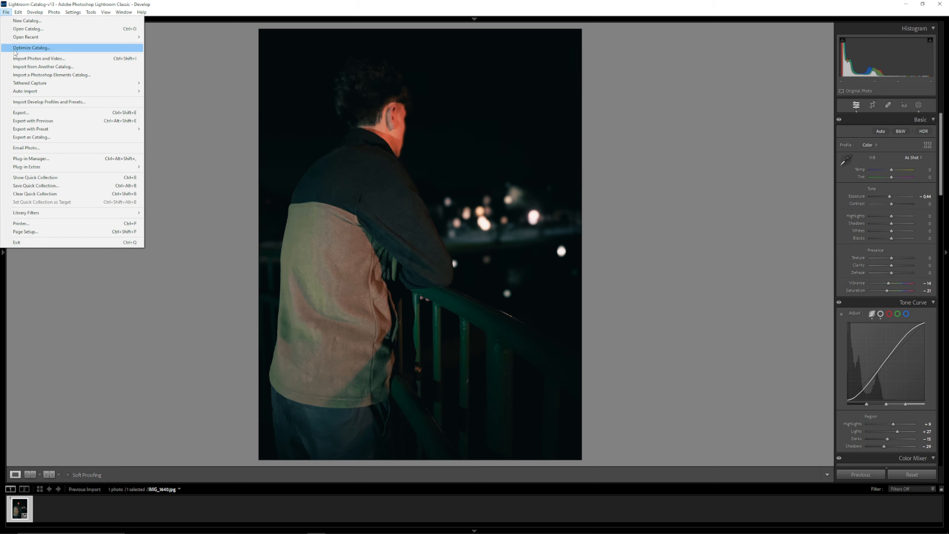
click(15, 48)
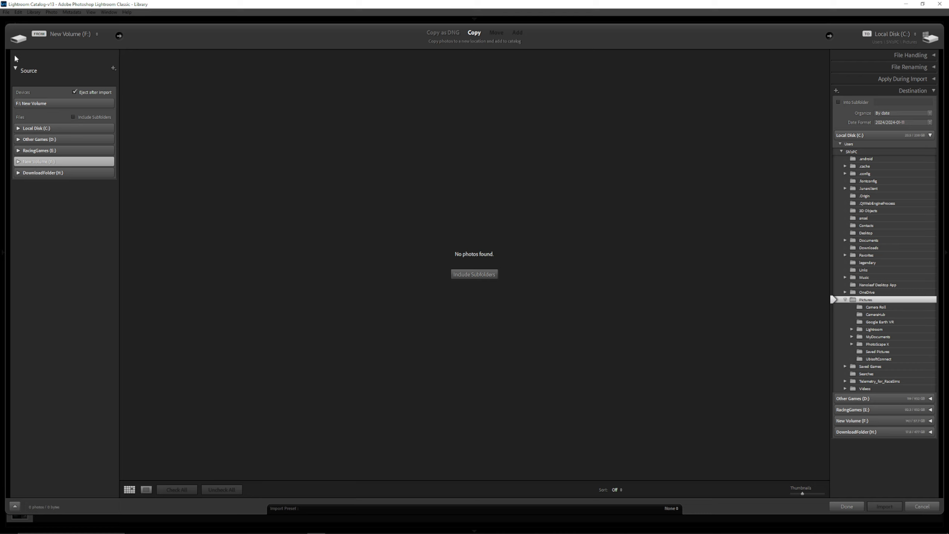
click(21, 131)
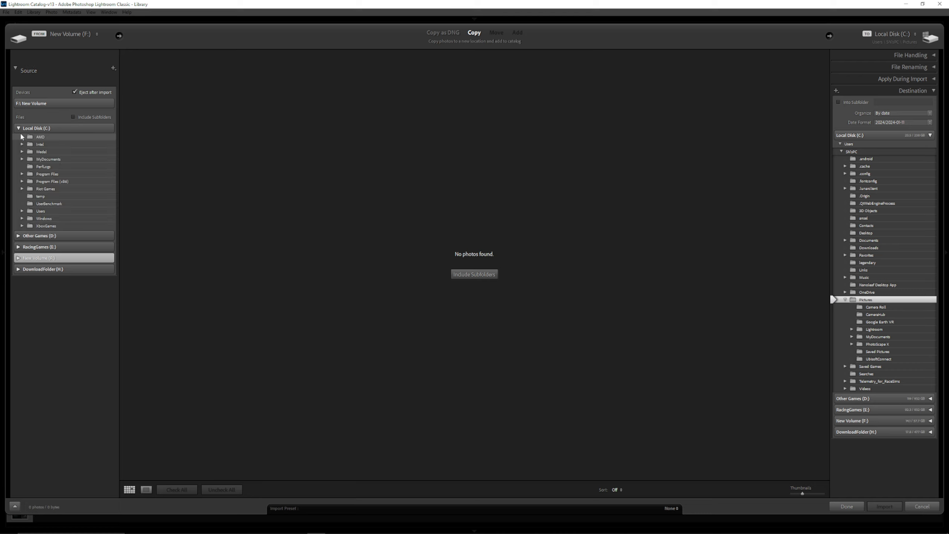
click(21, 212)
click(29, 226)
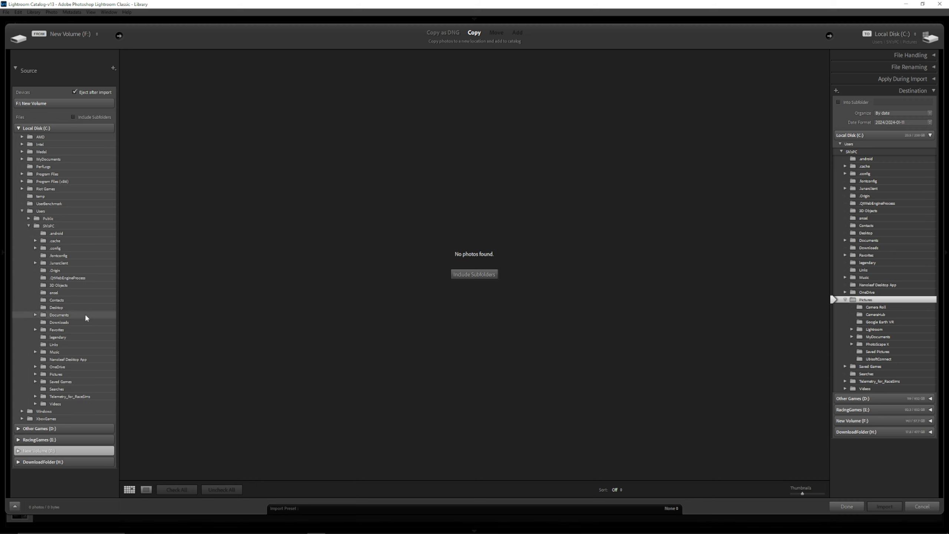
click(36, 315)
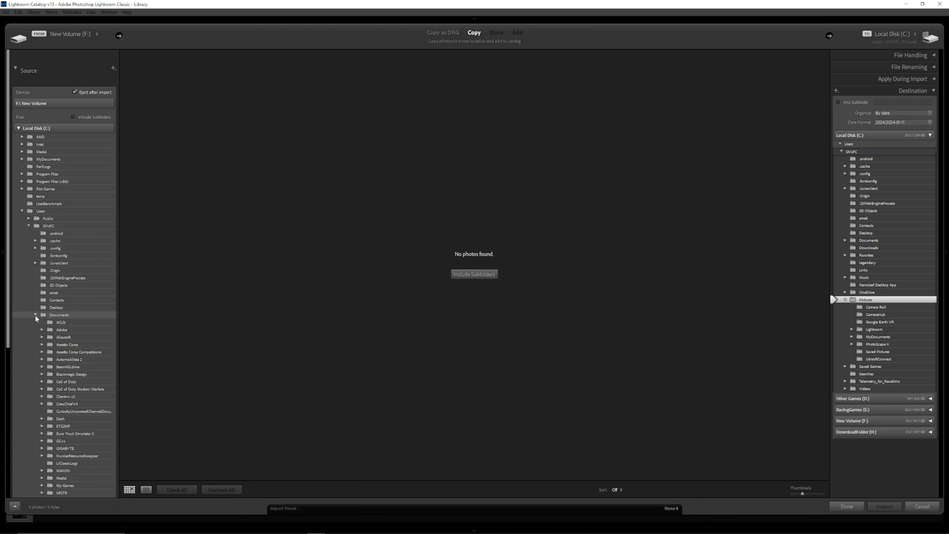
click(41, 344)
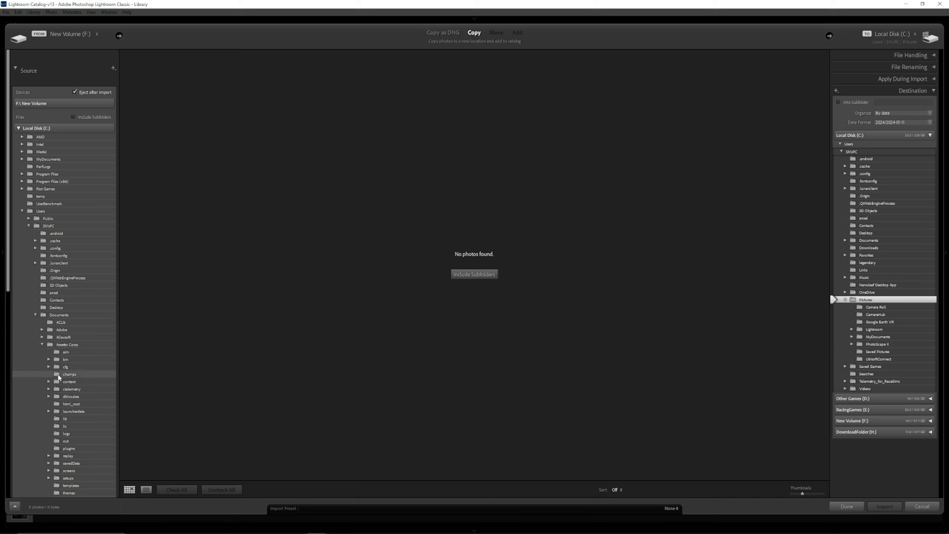
click(73, 472)
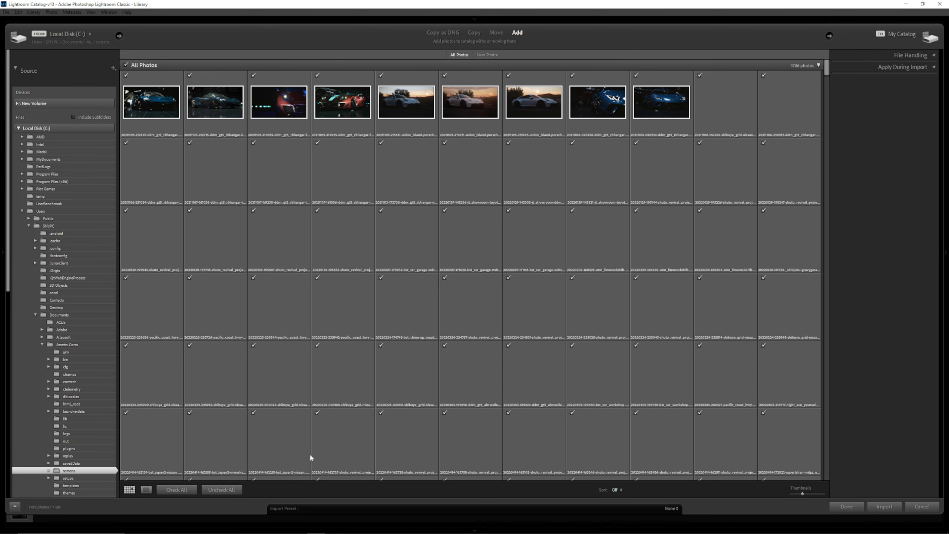
- Uncheck all photos, select only the last screenshot in the folder, and import it into the catalog
click(230, 490)
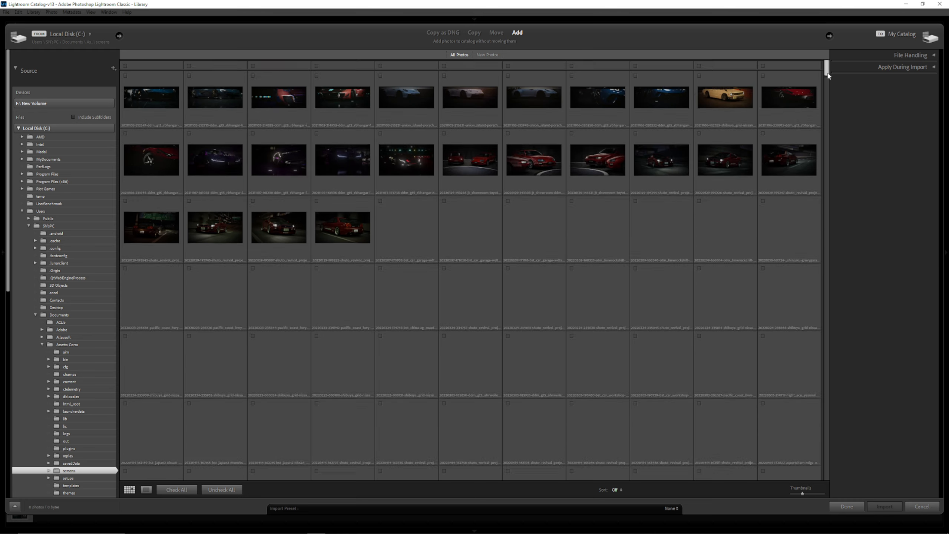
drag(826, 69, 814, 473)
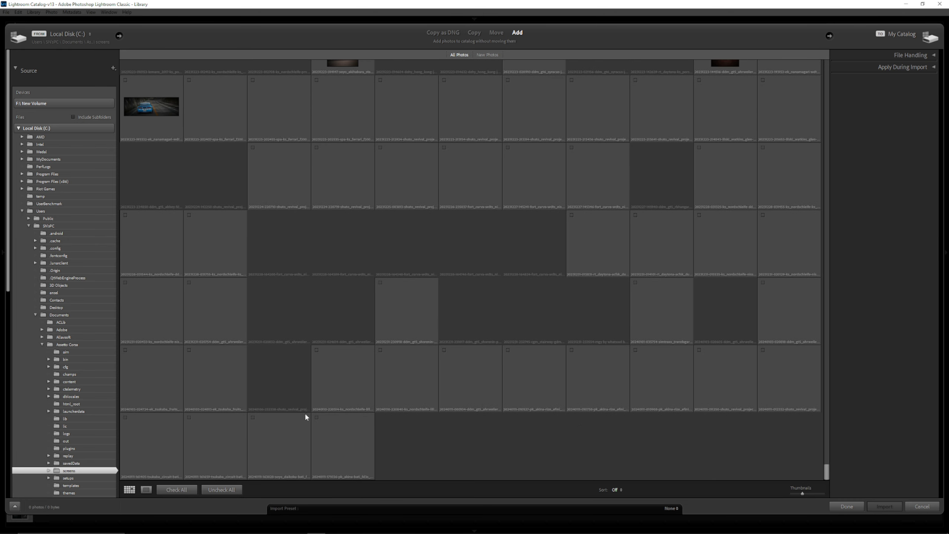
click(317, 417)
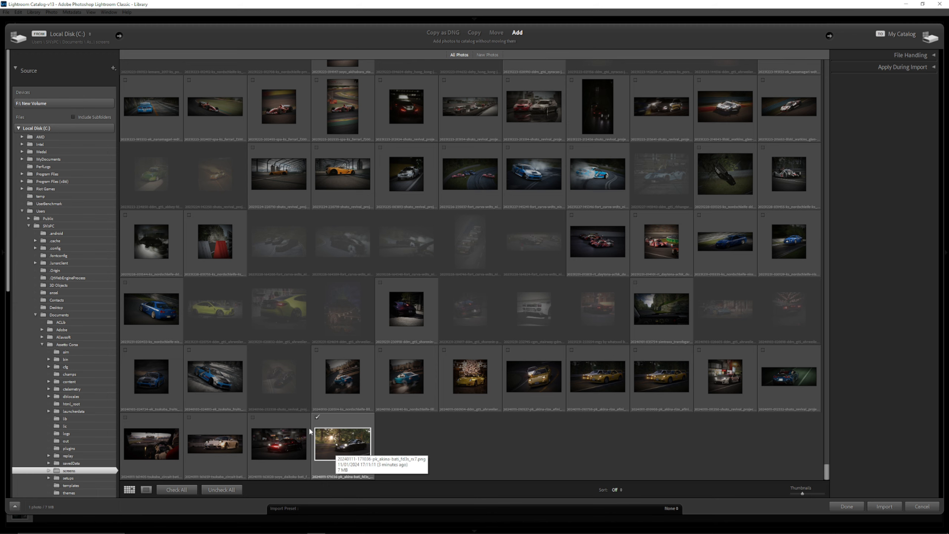
click(884, 506)
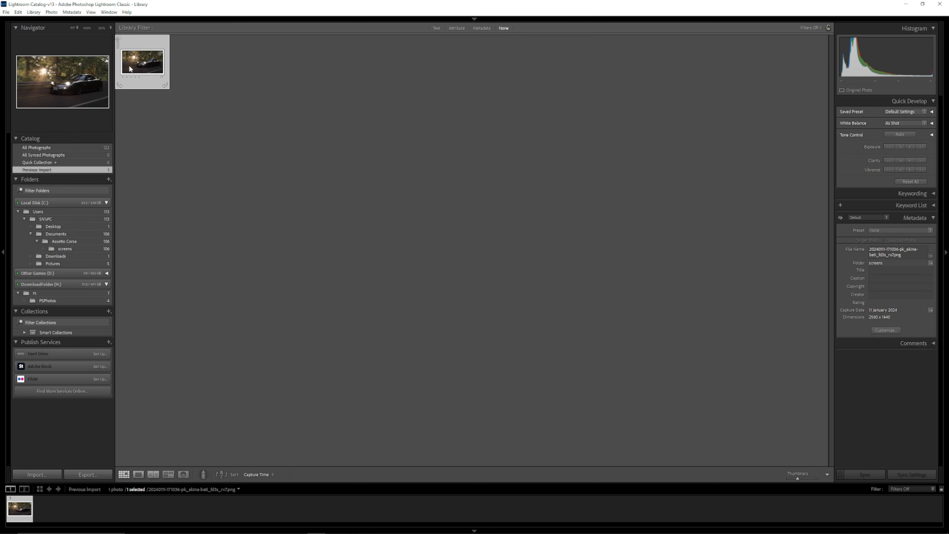
- Open the imported car photo in the Develop module
double_click(142, 61)
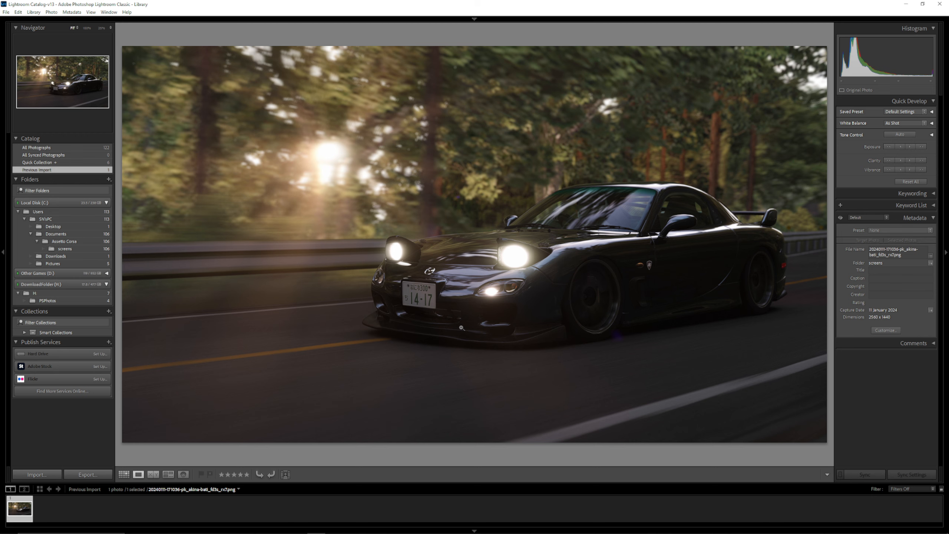
key(d)
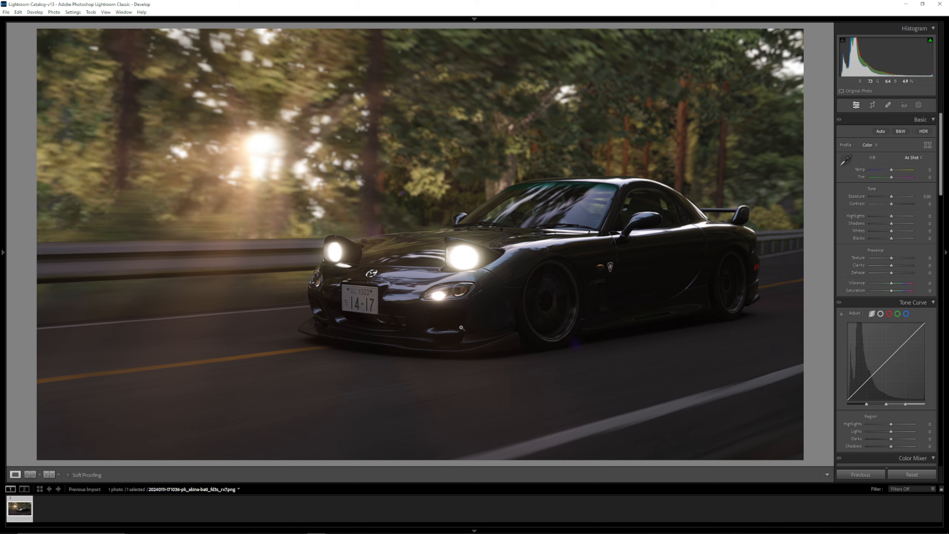
scroll(892, 319, down, 10)
scroll(909, 332, up, 6)
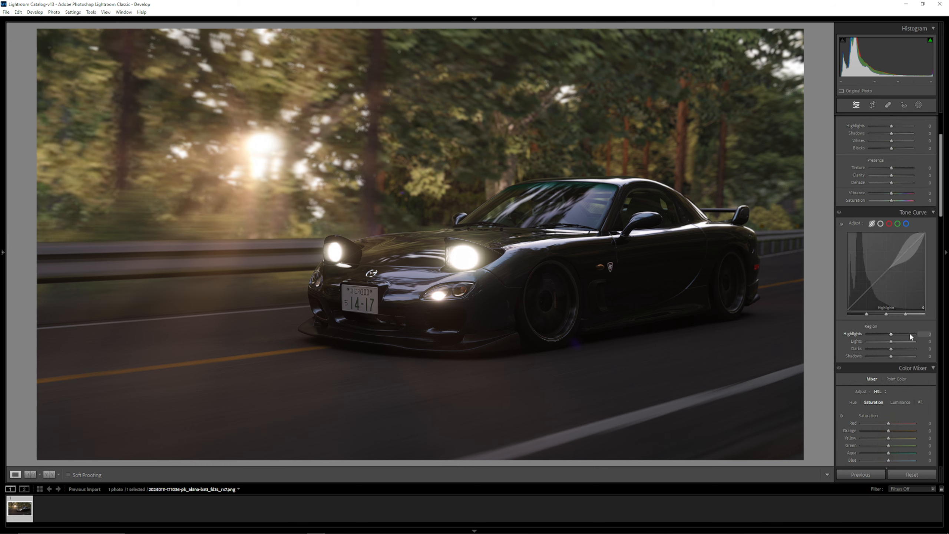
scroll(909, 332, up, 3)
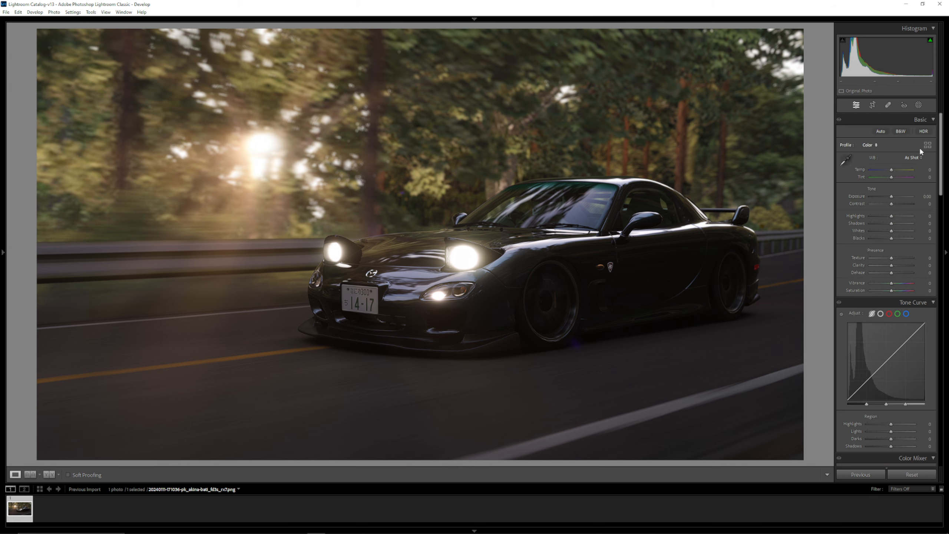
click(881, 131)
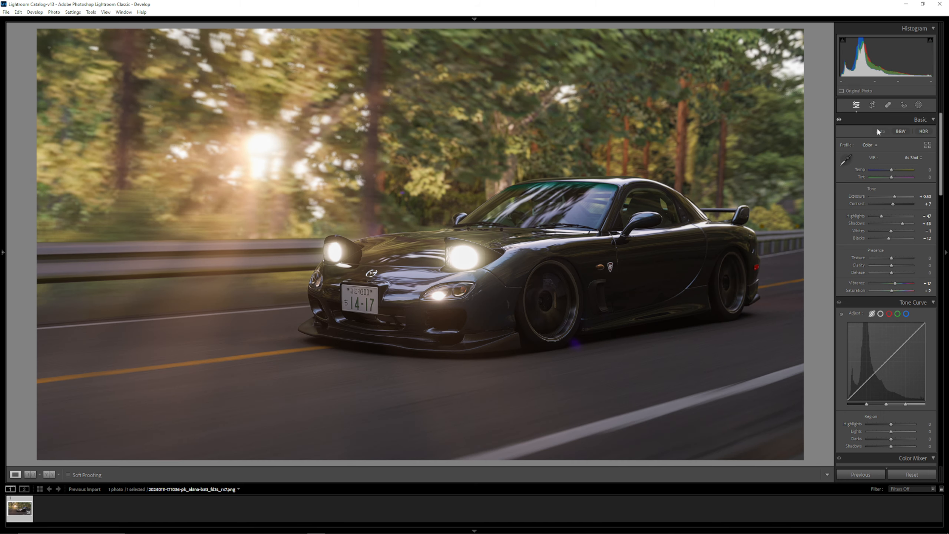
double_click(860, 196)
double_click(859, 203)
double_click(859, 217)
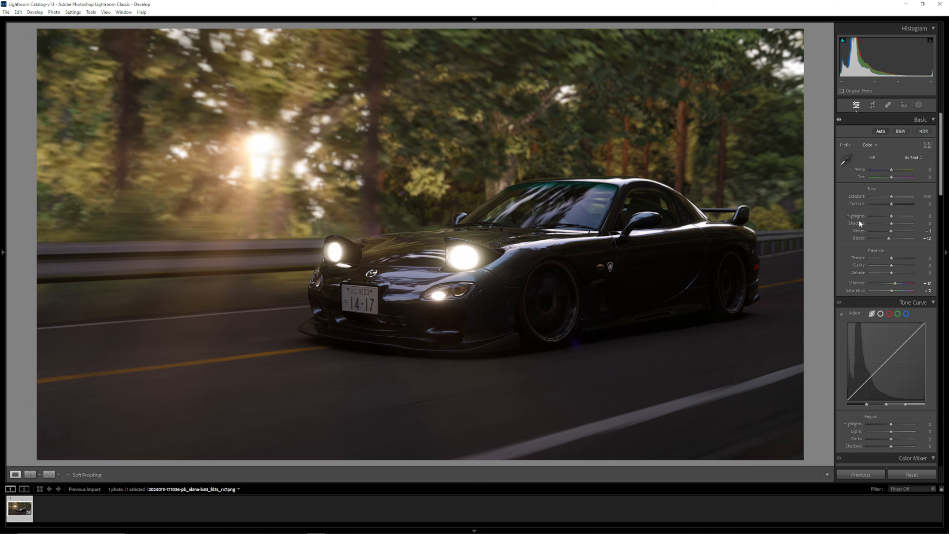
double_click(858, 224)
double_click(858, 231)
double_click(855, 238)
- Set the photo's Vibrance to -12, Saturation to -16 and Exposure to +0.15
double_click(859, 283)
drag(892, 291, 890, 295)
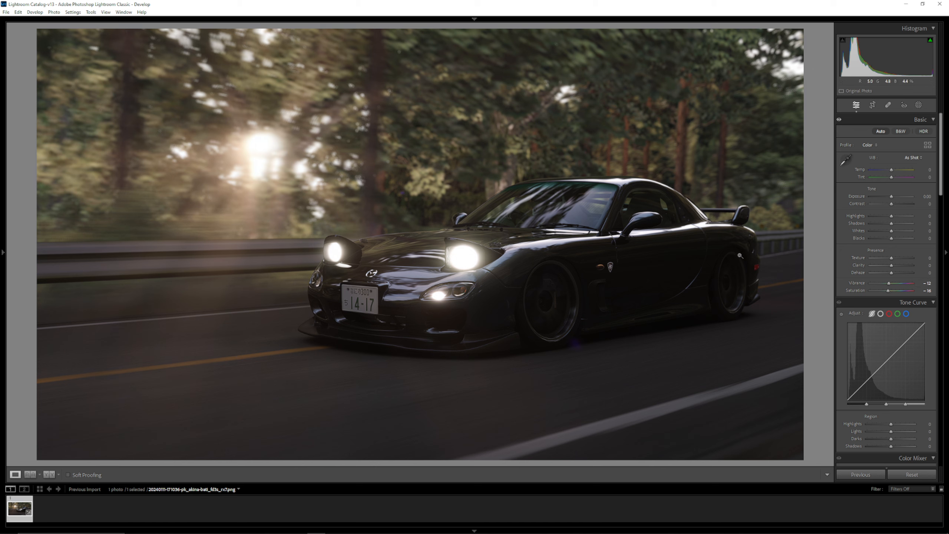
drag(893, 199, 896, 198)
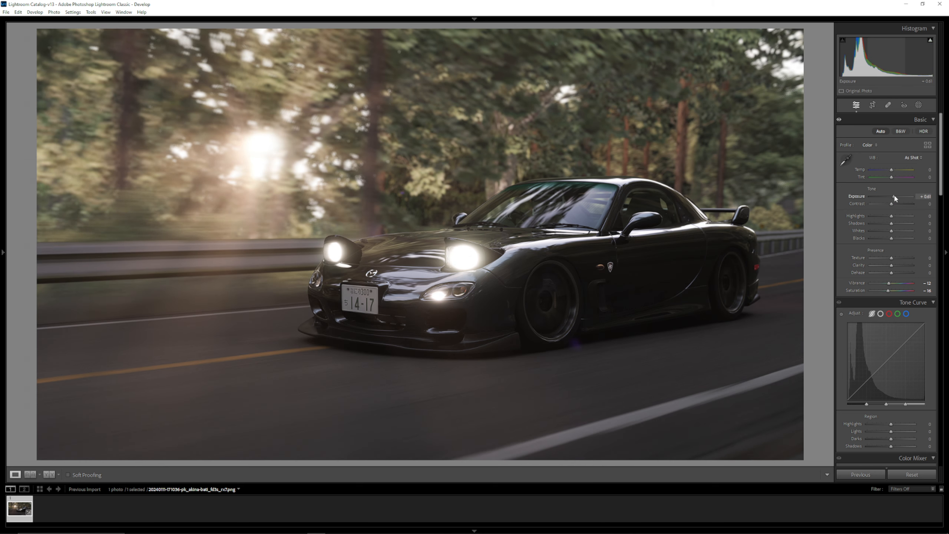
click(922, 197)
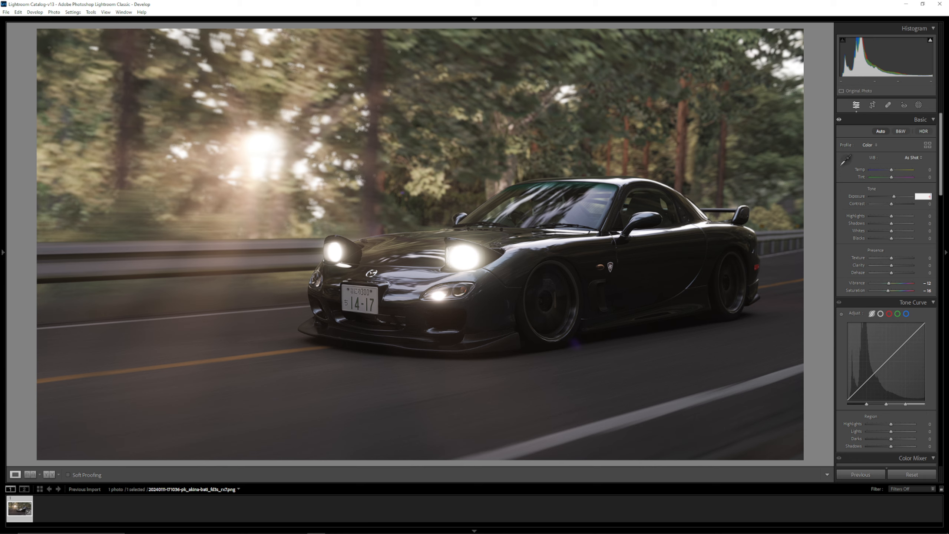
text(+ 0.15)
key(Return)
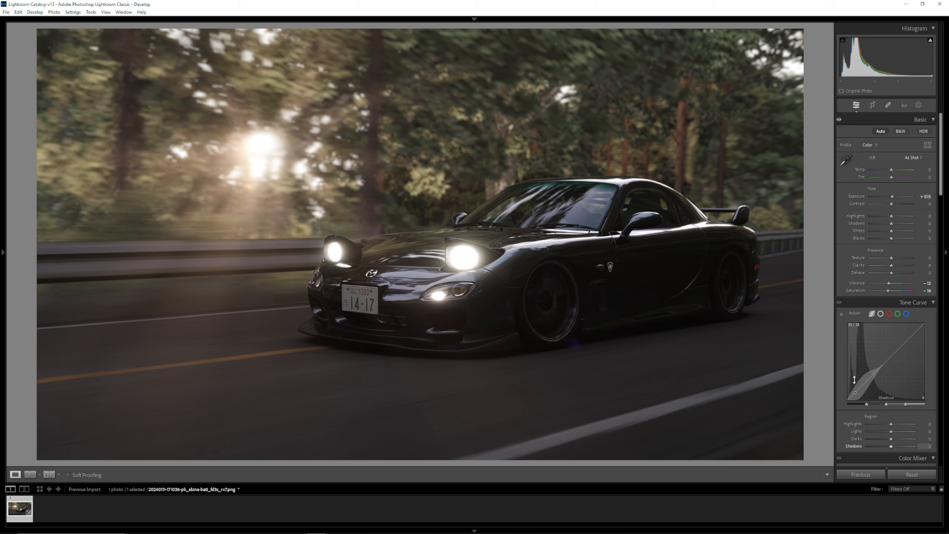
- Shape the parametric tone curve with Highlights +14, Lights +17, Darks -2 and Shadows -19
drag(857, 383, 882, 372)
double_click(884, 368)
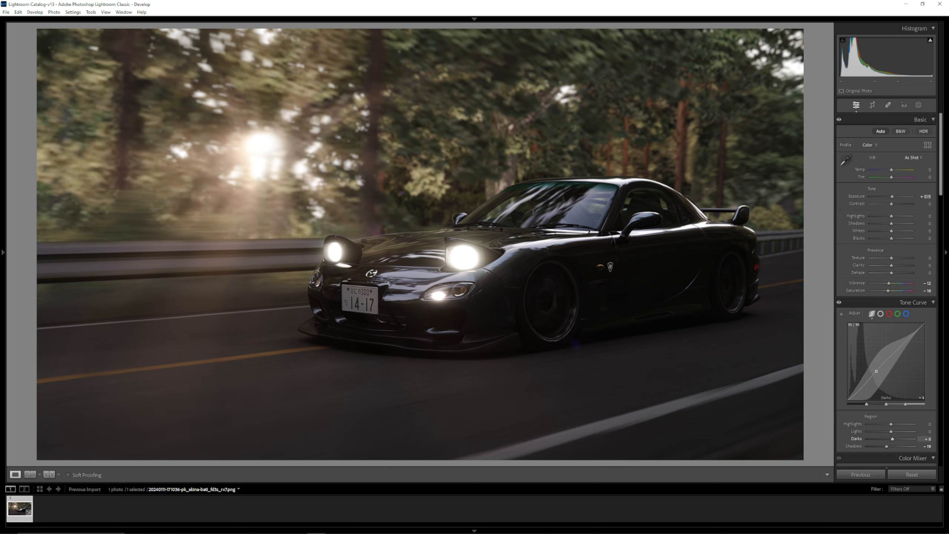
drag(875, 371, 888, 357)
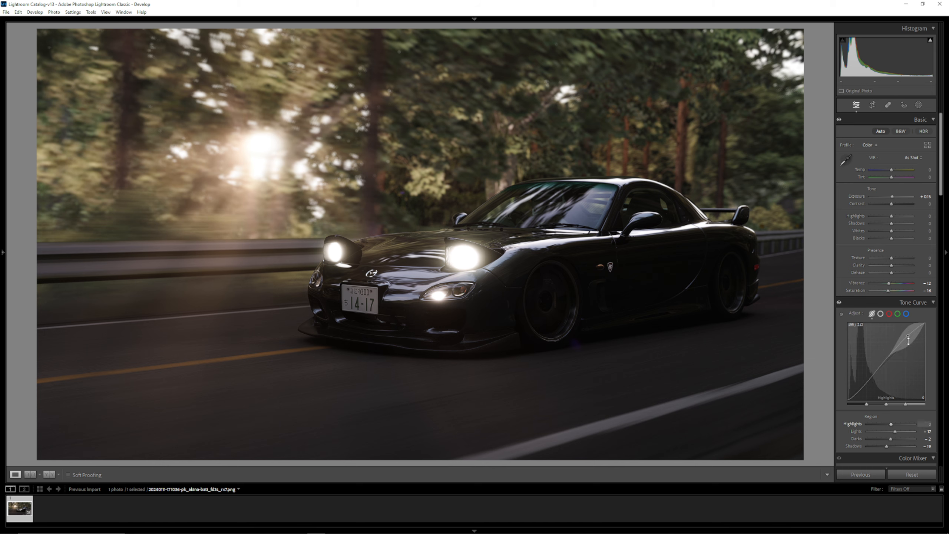
drag(908, 334, 909, 335)
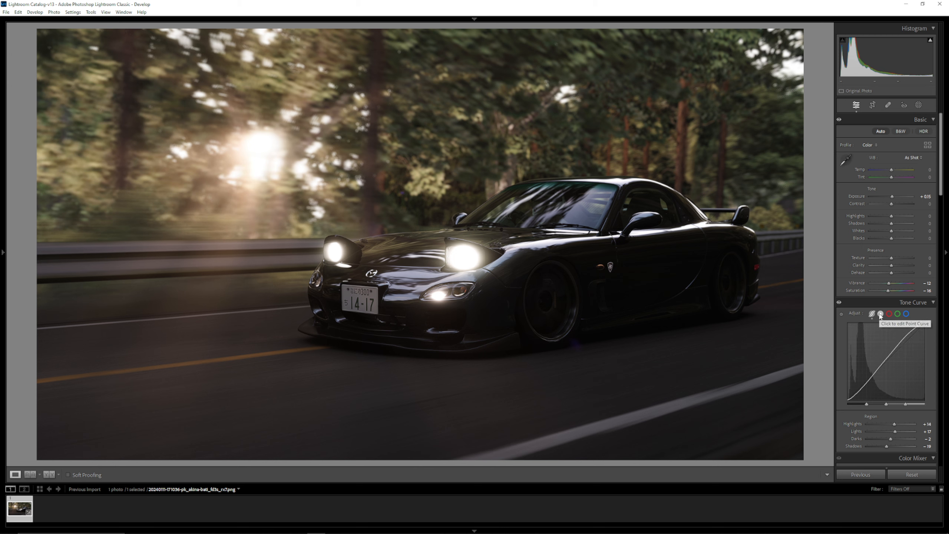
- On the point curve, move the black point to input 5, output 16, and lower the white point to output 243
click(881, 314)
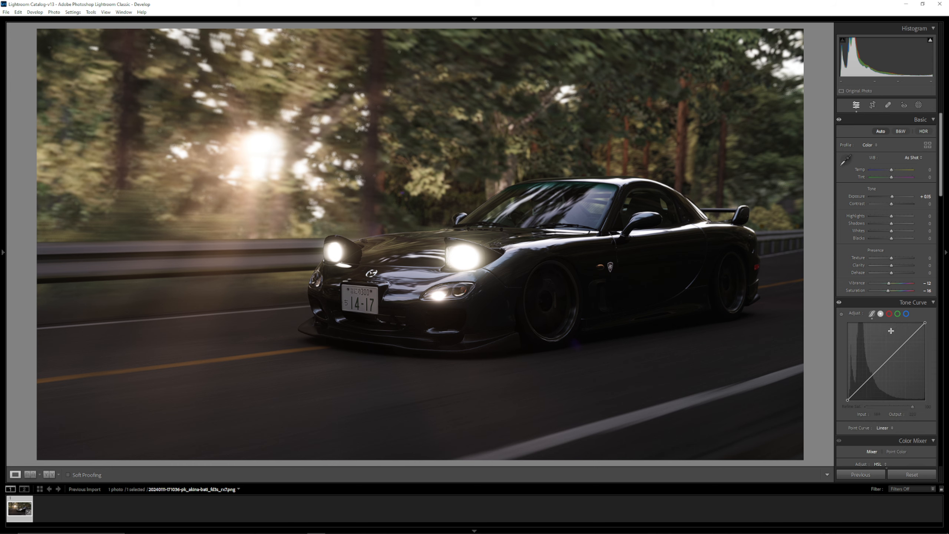
drag(848, 400, 850, 397)
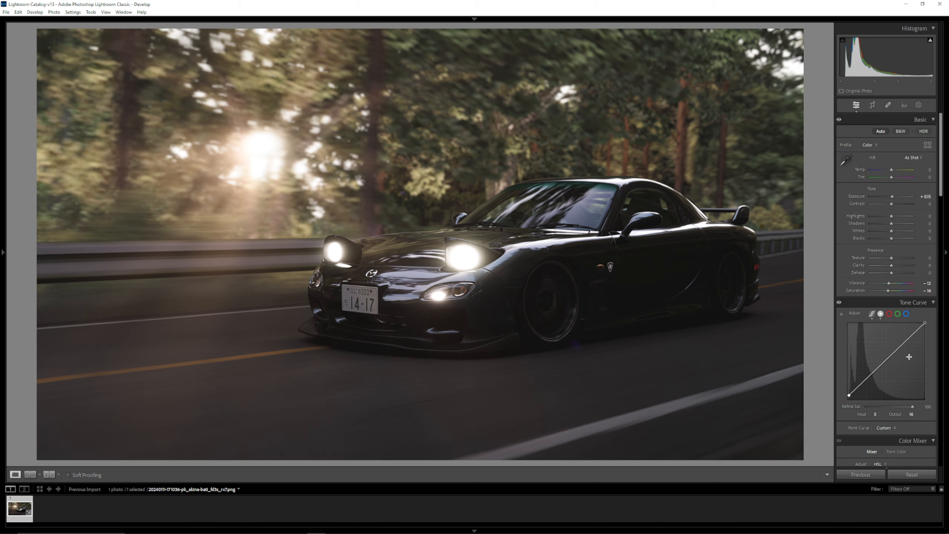
drag(925, 325, 931, 327)
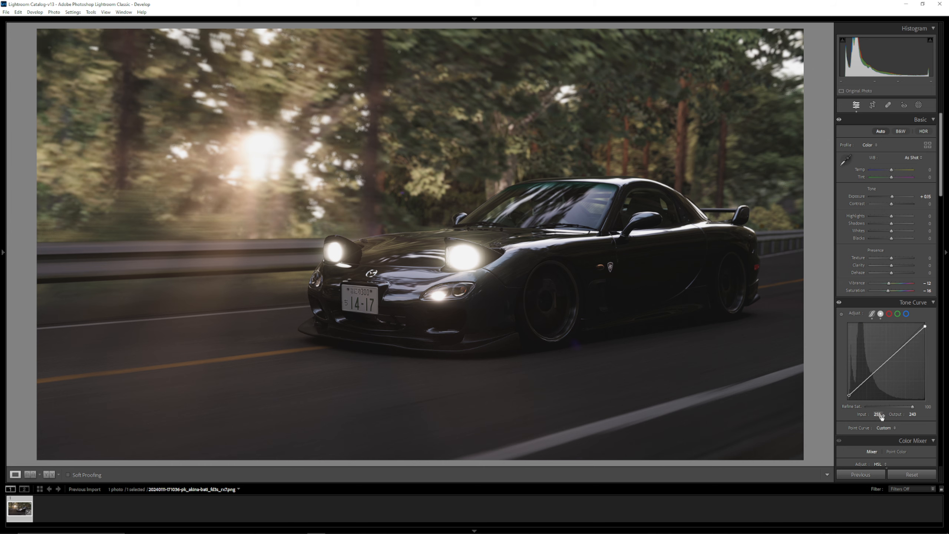
- In the Color Mixer, set the Green saturation to -10 and the Blue saturation to -44
scroll(879, 417, down, 3)
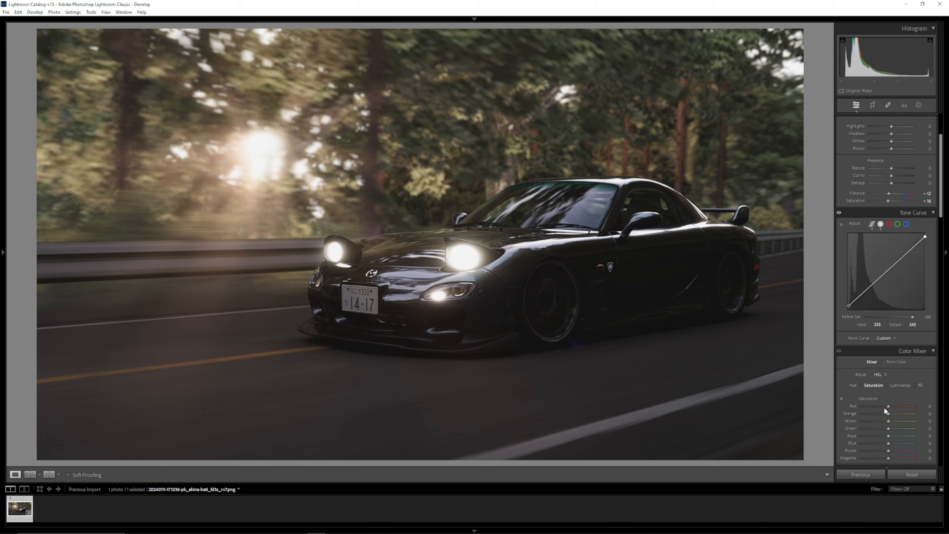
scroll(880, 357, down, 6)
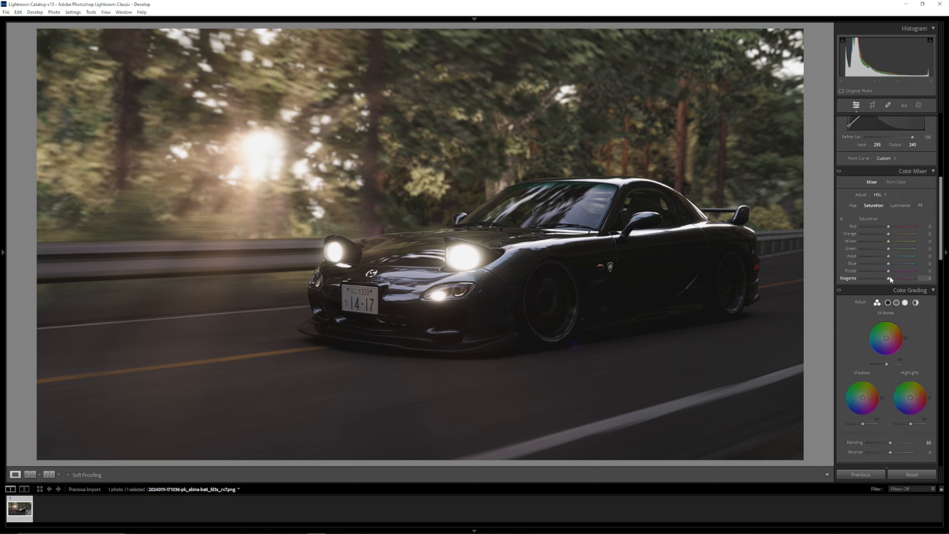
mouse_move(893, 264)
mouse_down()
mouse_move(916, 261)
mouse_move(858, 266)
mouse_move(888, 267)
mouse_up()
drag(889, 264, 879, 265)
drag(916, 257, 886, 259)
scroll(838, 296, down, 3)
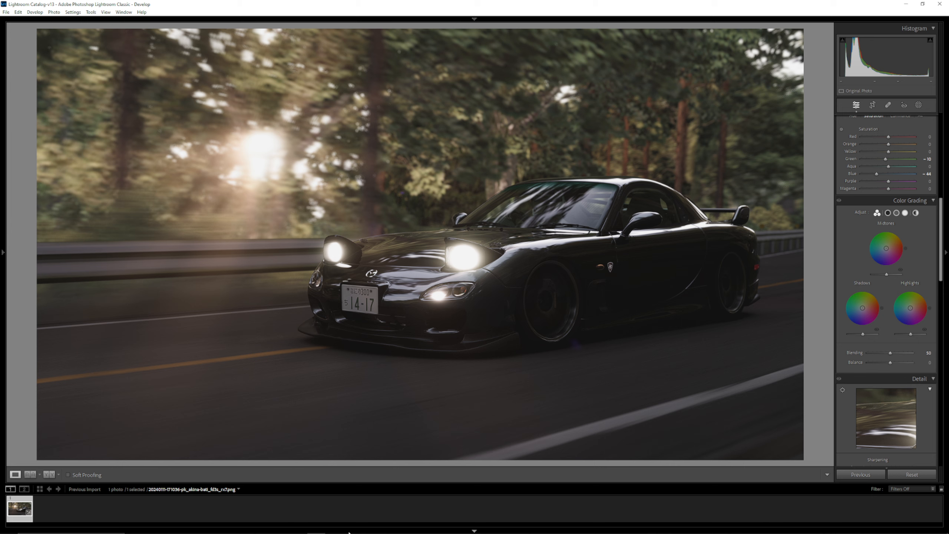
- Switch to the Assetto Corsa replay and look through the Photo Mode settings pages
click(304, 527)
click(55, 13)
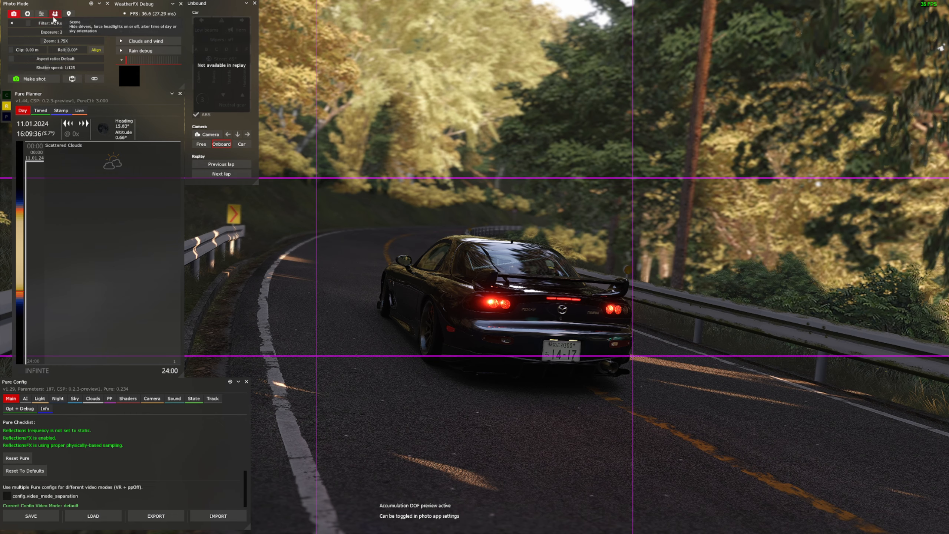
click(41, 13)
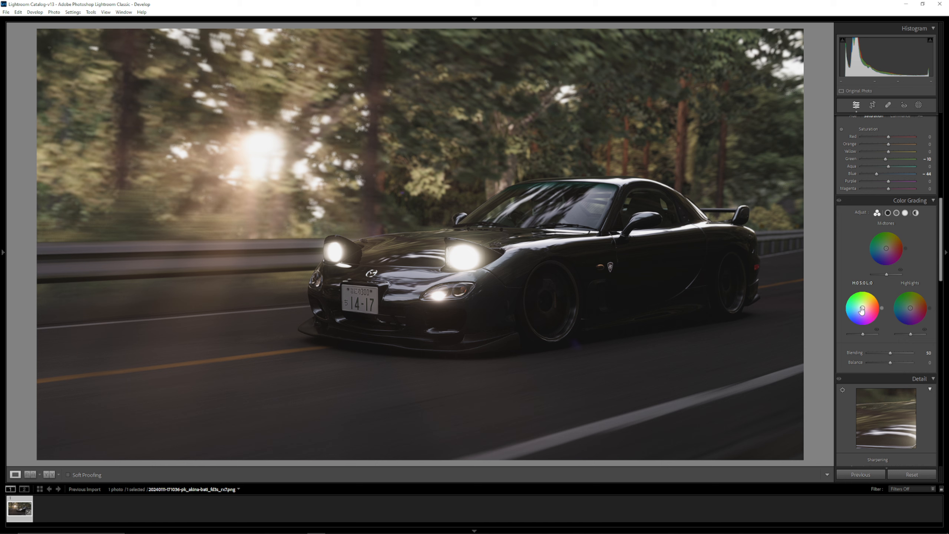
- Back in Lightroom Classic, give the shadows a slight warm tint with Color Grading
drag(862, 310, 863, 308)
mouse_move(863, 308)
mouse_down()
mouse_move(860, 294)
mouse_move(864, 311)
mouse_up()
drag(860, 308, 863, 309)
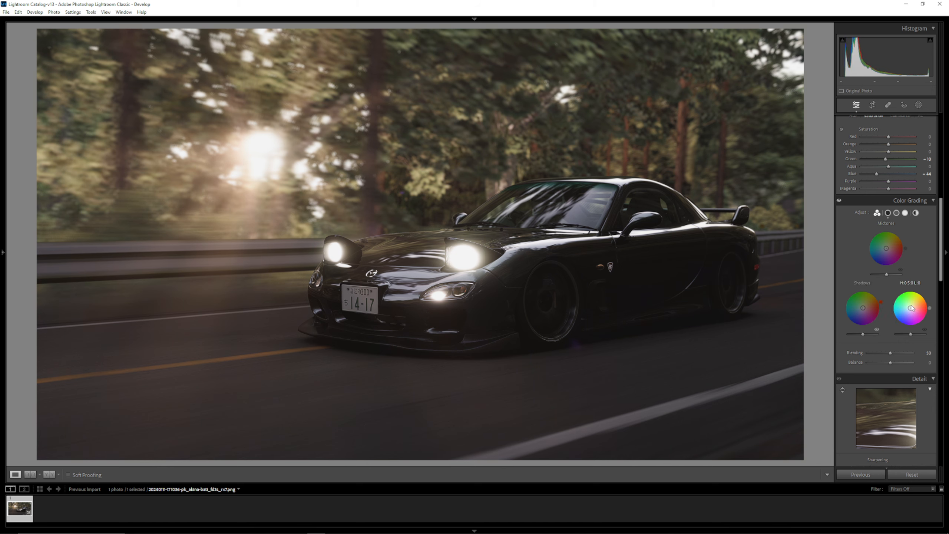
- Try tinting the highlights with Color Grading, and reset the highlights wheel
drag(911, 310, 917, 306)
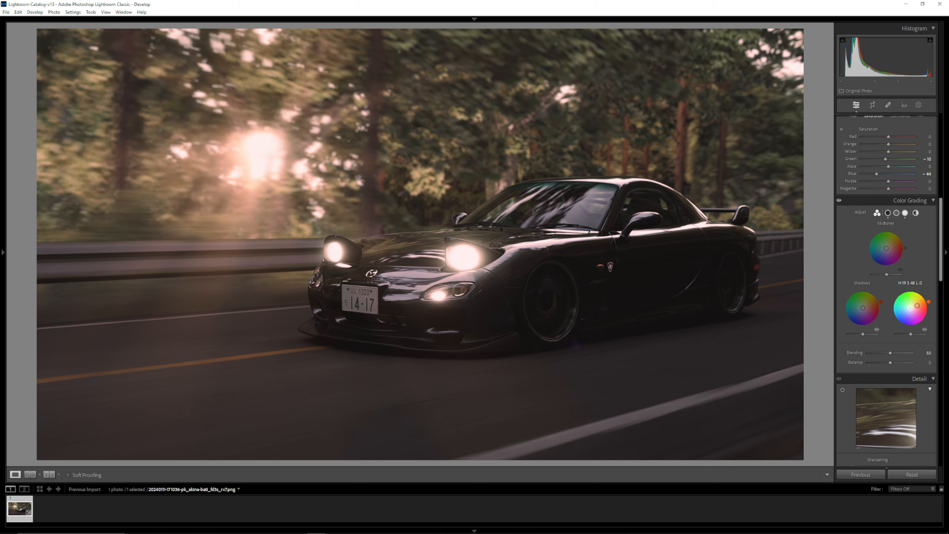
double_click(910, 283)
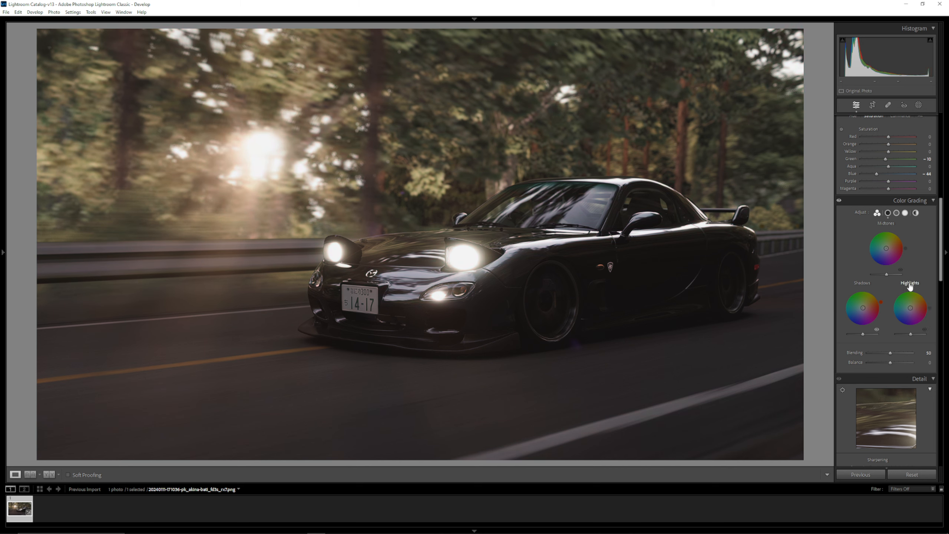
- In Color Grading, try a midtone tint and reset its hue and saturation, and set the midtones luminance to +27
drag(903, 257, 894, 256)
click(885, 224)
double_click(884, 223)
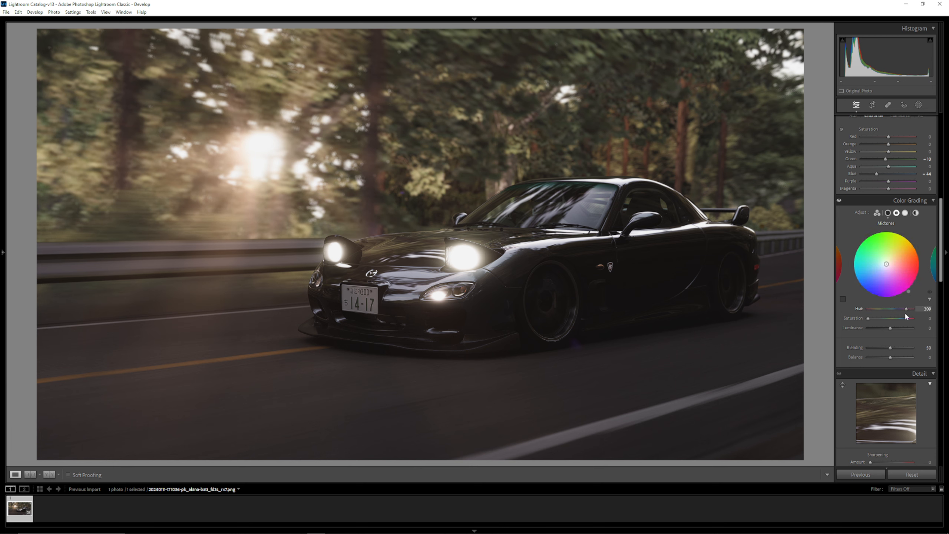
drag(868, 318, 897, 342)
double_click(878, 319)
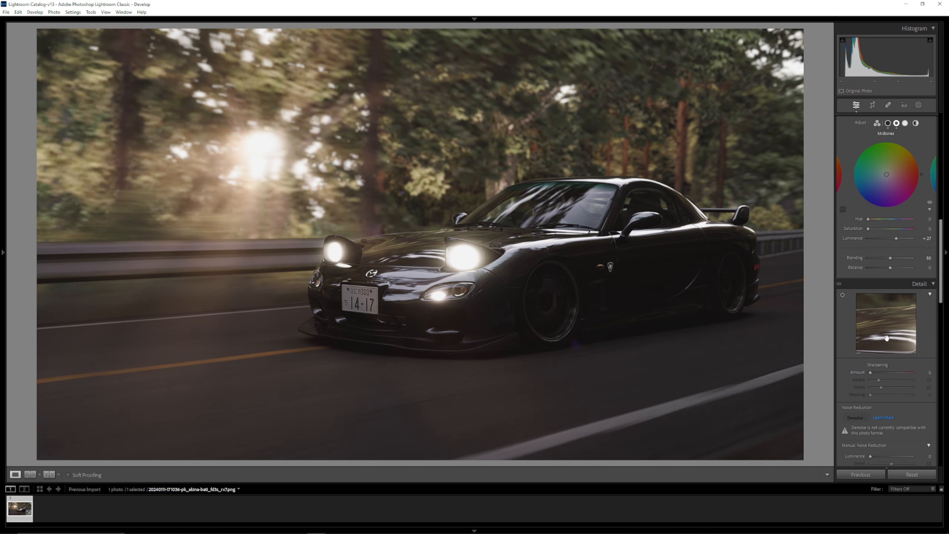
- Inspect the car's front up close and set the Sharpening amount to 16
scroll(897, 342, down, 3)
key(ctrl+equal)
key(ctrl+equal)
key(ctrl+equal)
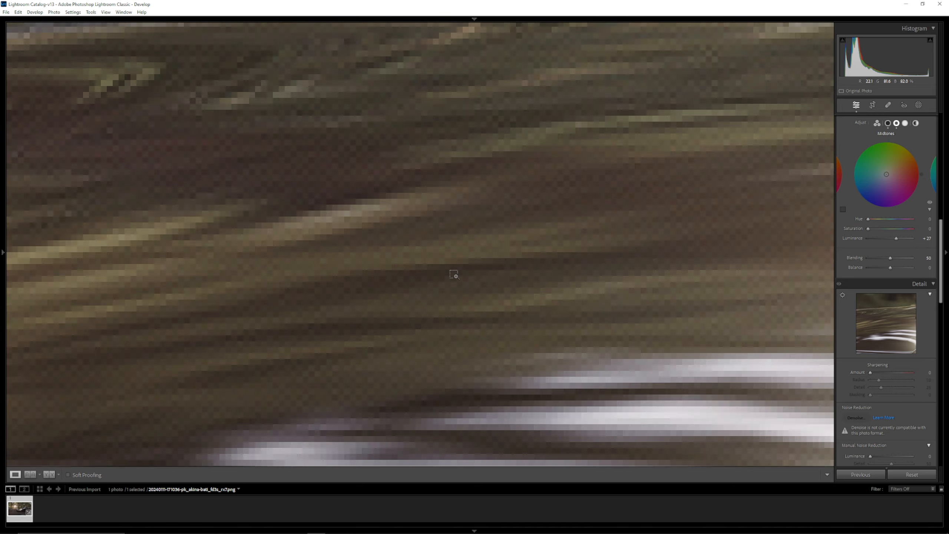
key(ctrl+minus)
key(ctrl+minus)
key(ctrl+minus)
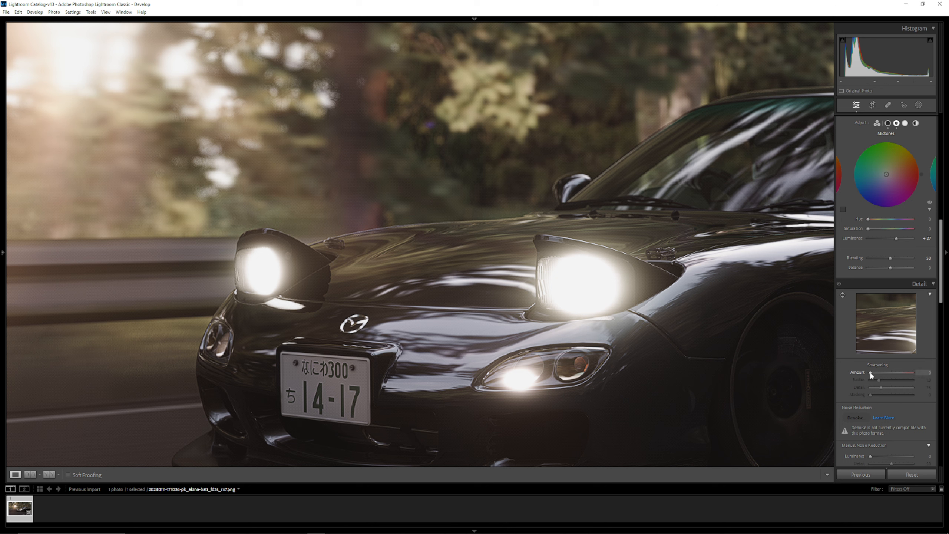
drag(878, 376, 859, 375)
drag(874, 384, 875, 385)
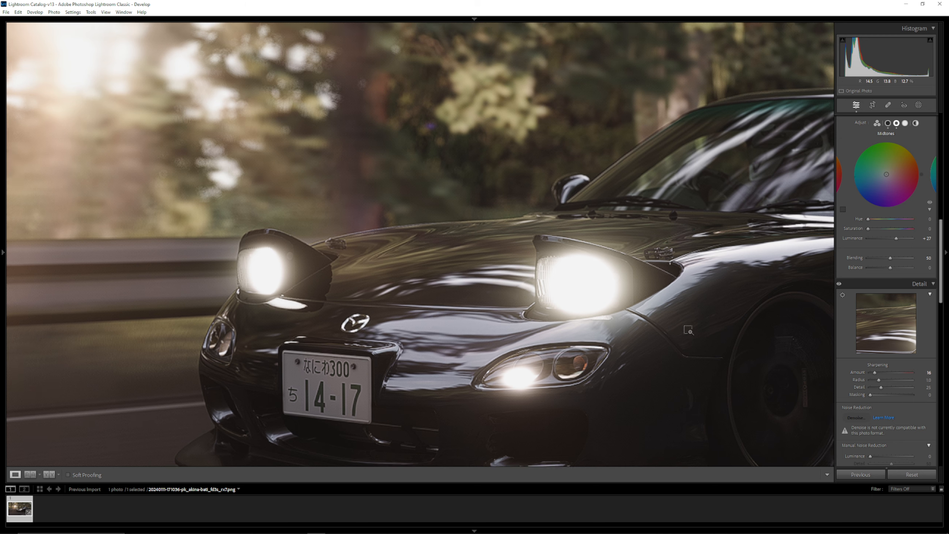
key(ctrl+minus)
key(ctrl+minus)
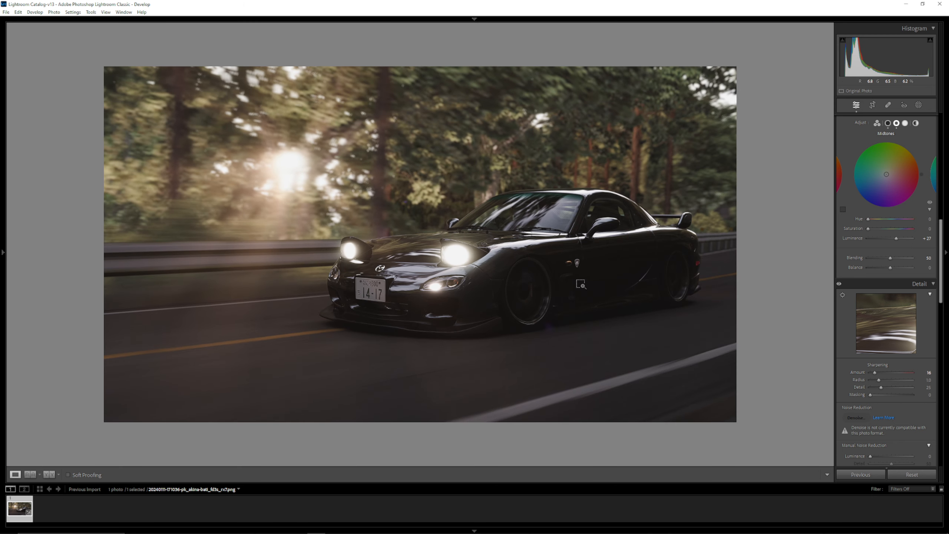
- Try manual Luminance noise reduction at 100 and a Transform adjustment, and return both to zero
scroll(875, 344, down, 5)
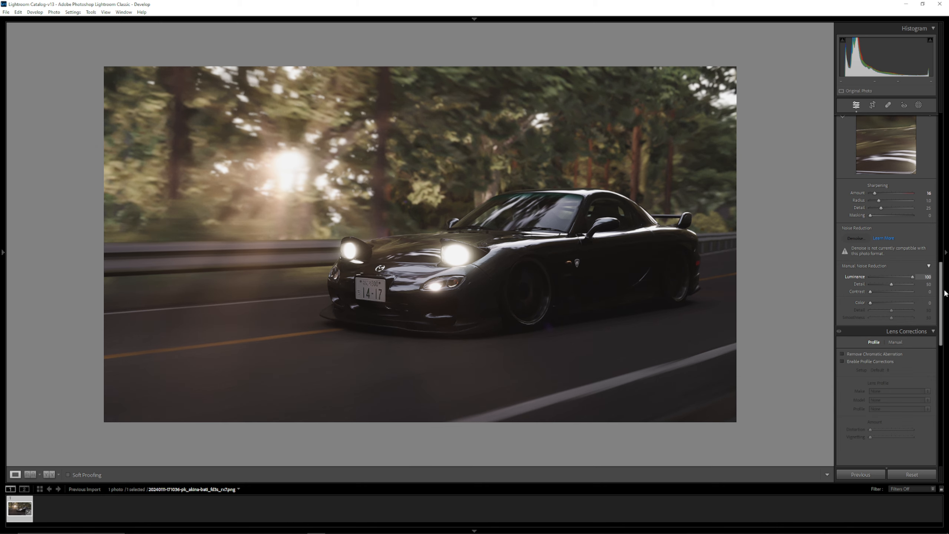
drag(912, 277, 789, 294)
scroll(850, 296, down, 5)
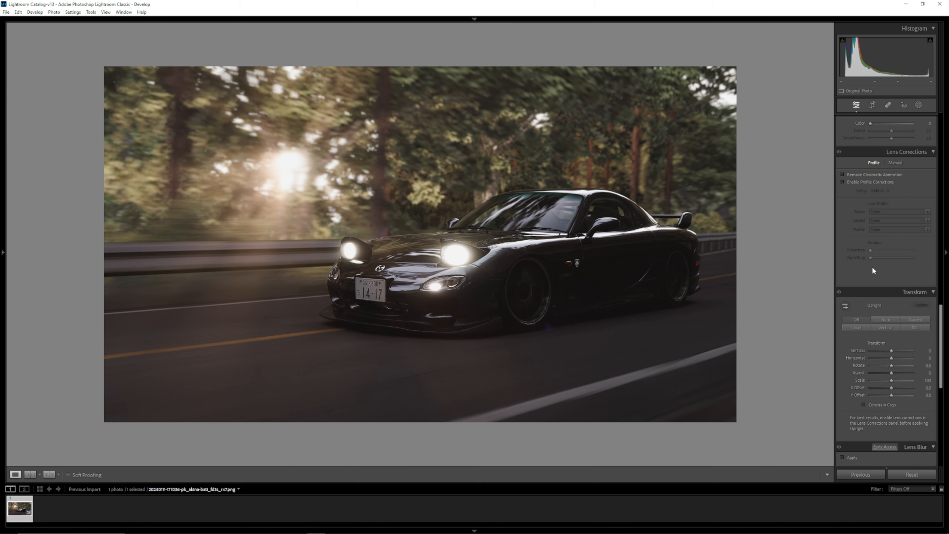
scroll(874, 269, down, 3)
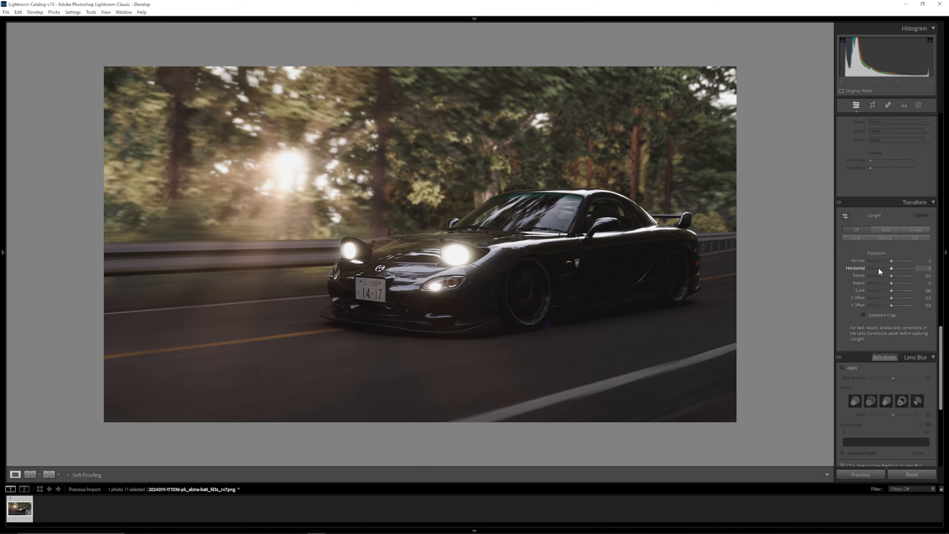
mouse_move(890, 263)
mouse_down()
mouse_move(912, 264)
mouse_move(890, 265)
mouse_up()
- Apply Lens Blur with a focal range of 40 to 81, and compare the photo with and without the blur
scroll(873, 288, down, 5)
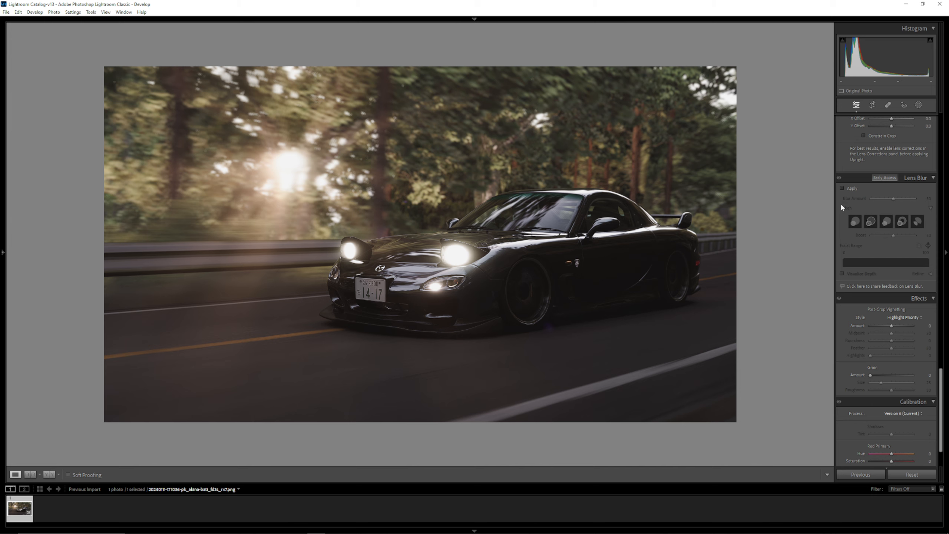
click(843, 189)
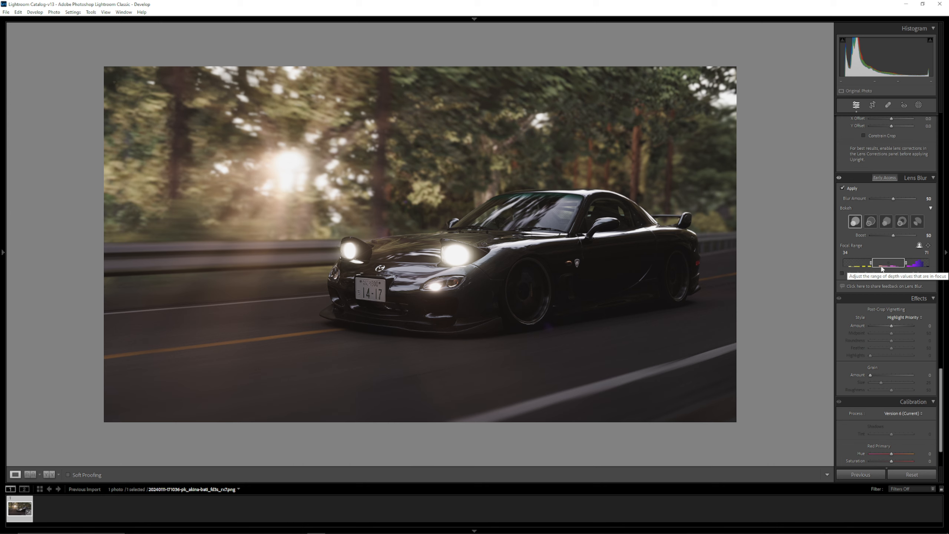
drag(872, 264, 917, 271)
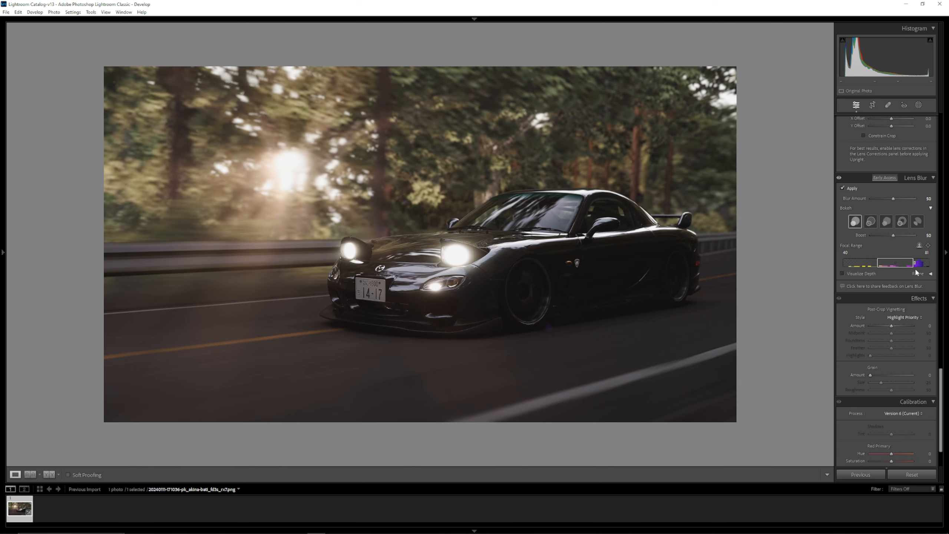
mouse_move(896, 199)
mouse_down()
mouse_move(927, 208)
mouse_move(892, 202)
mouse_up()
click(843, 188)
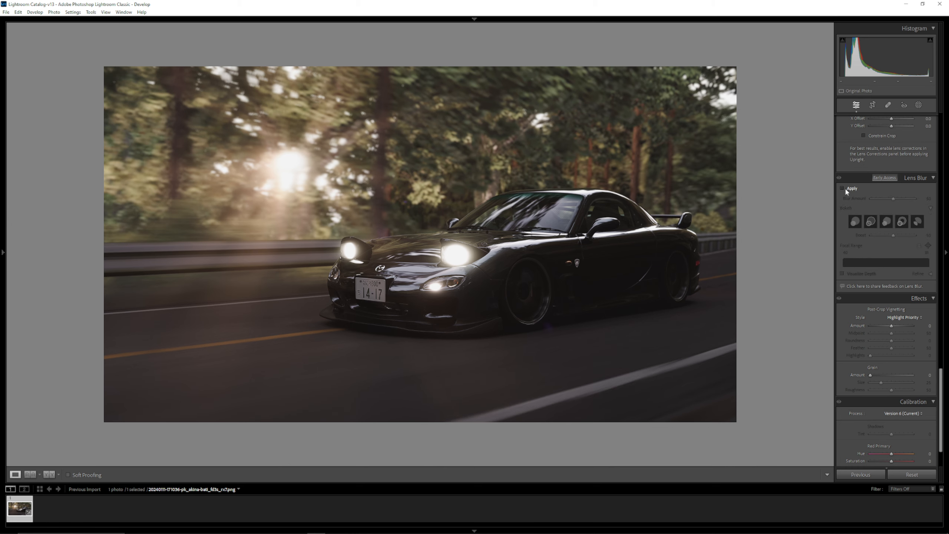
click(844, 188)
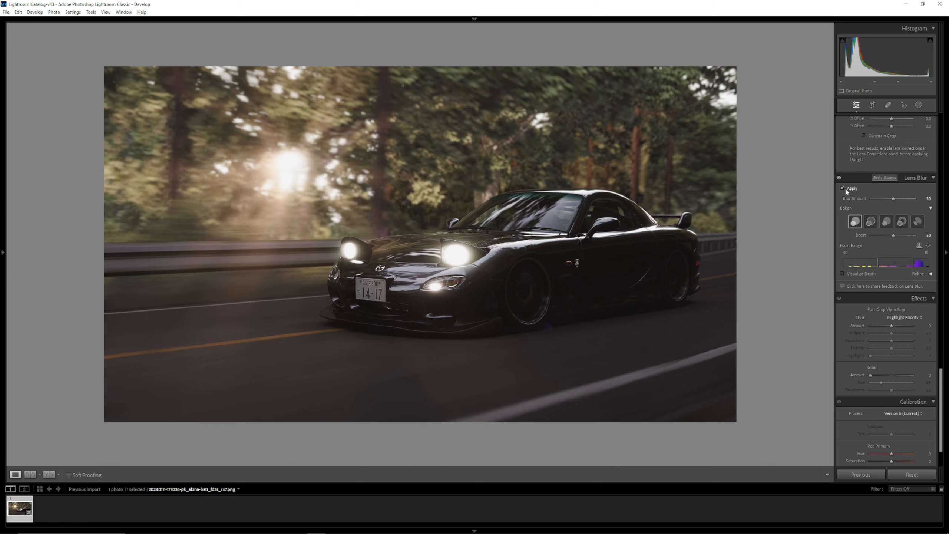
click(844, 188)
click(845, 187)
- Narrow the Lens Blur focal range to 40 to 65 and inspect the car's rear edges up close
drag(914, 267, 892, 263)
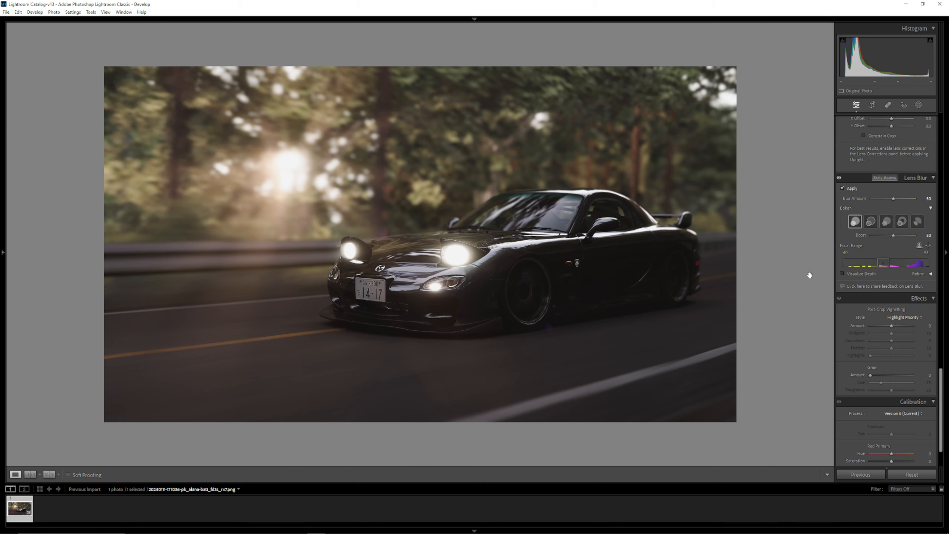
drag(889, 264, 899, 266)
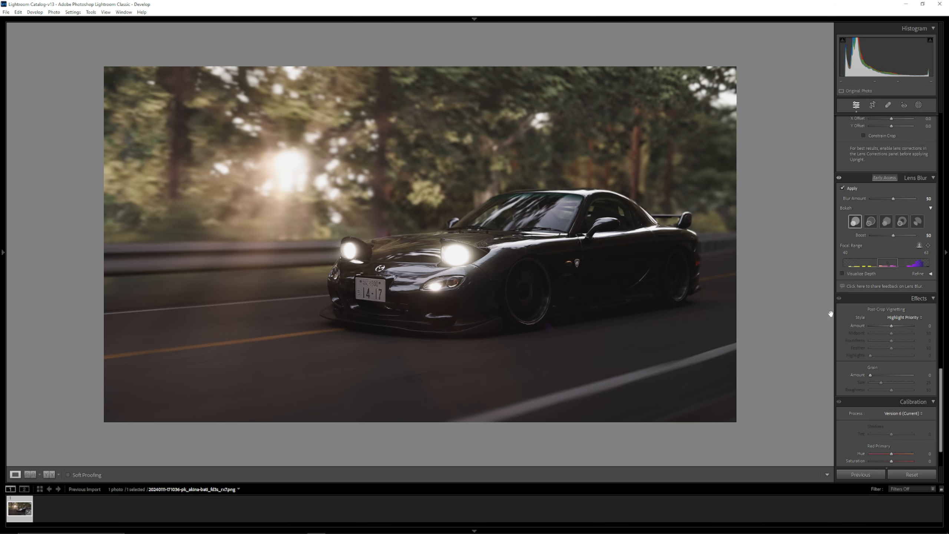
click(706, 265)
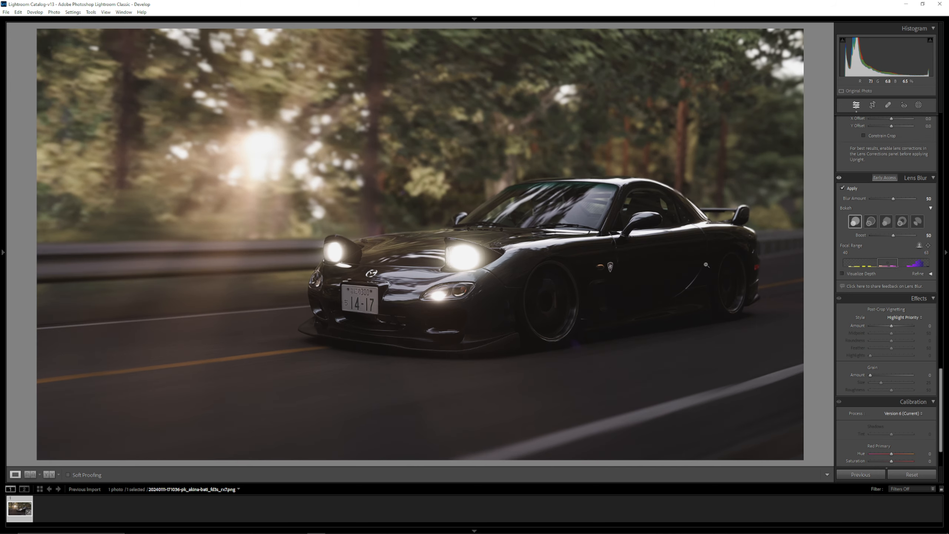
drag(764, 252, 239, 232)
drag(697, 260, 506, 312)
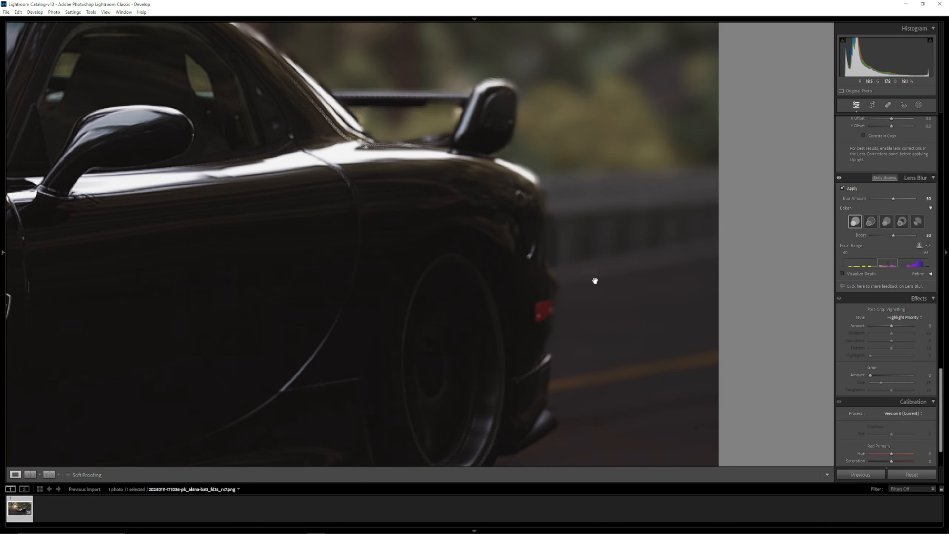
drag(898, 264, 901, 264)
click(425, 222)
key(ctrl+equal)
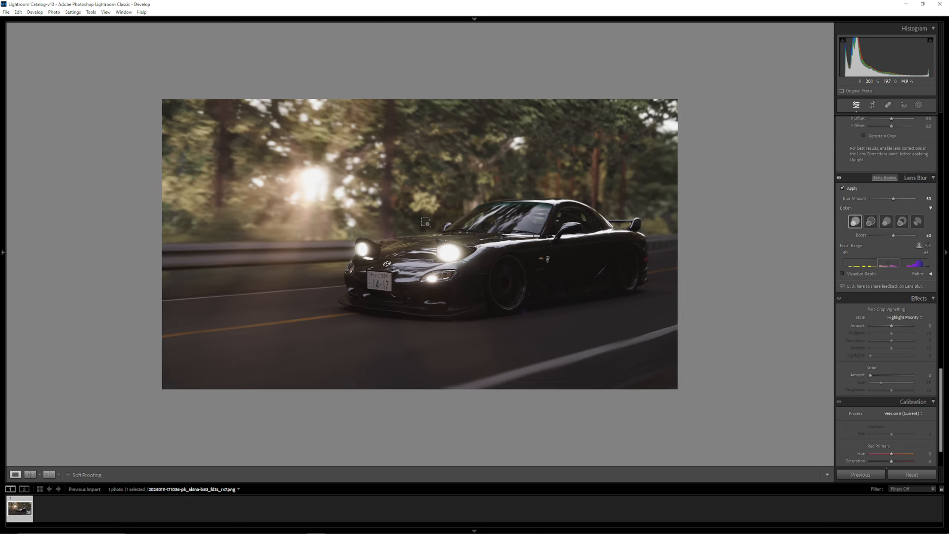
- Add a post-crop vignette with an amount of -33, and view the available calibration process versions
scroll(876, 323, down, 2)
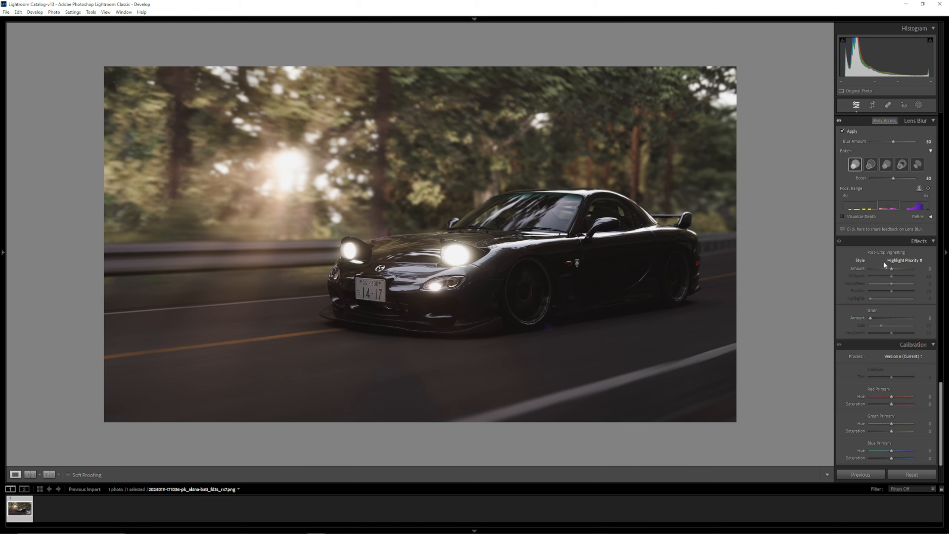
drag(891, 268, 885, 274)
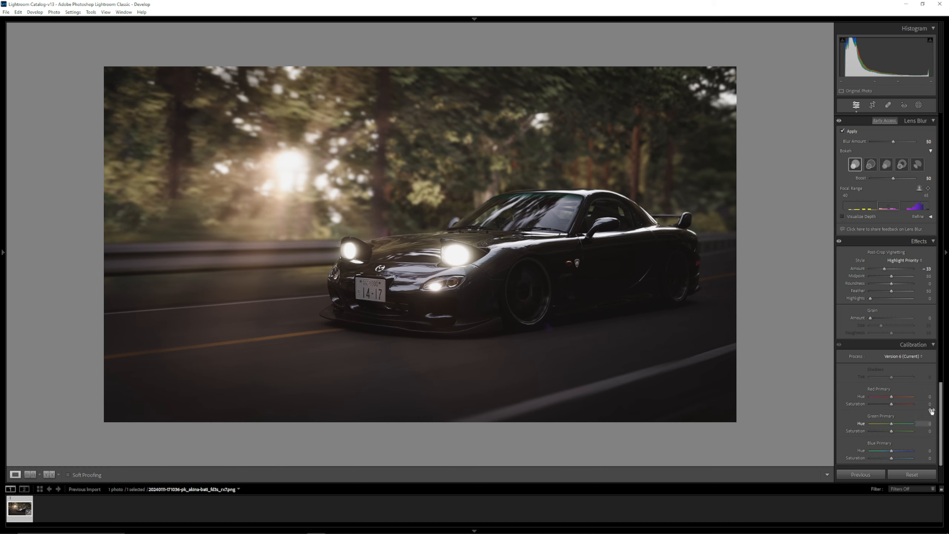
click(891, 356)
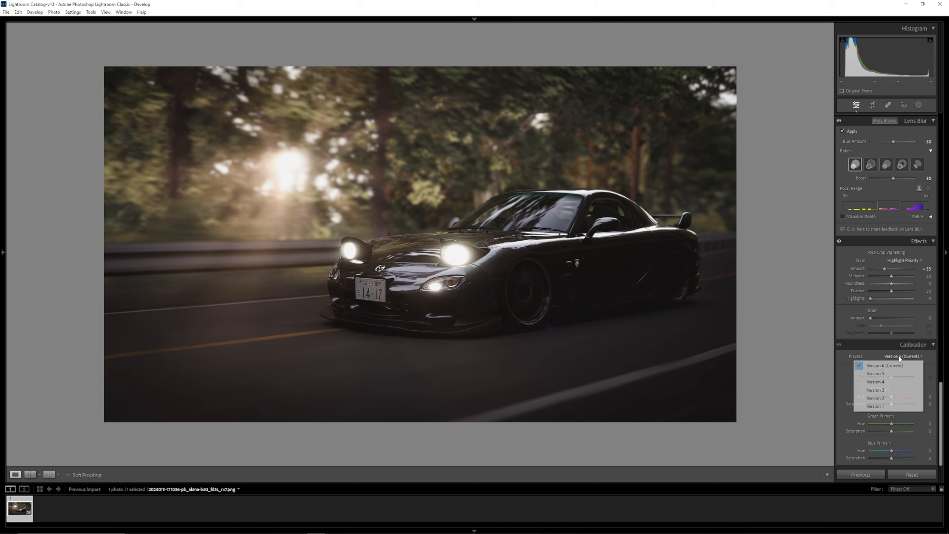
click(836, 377)
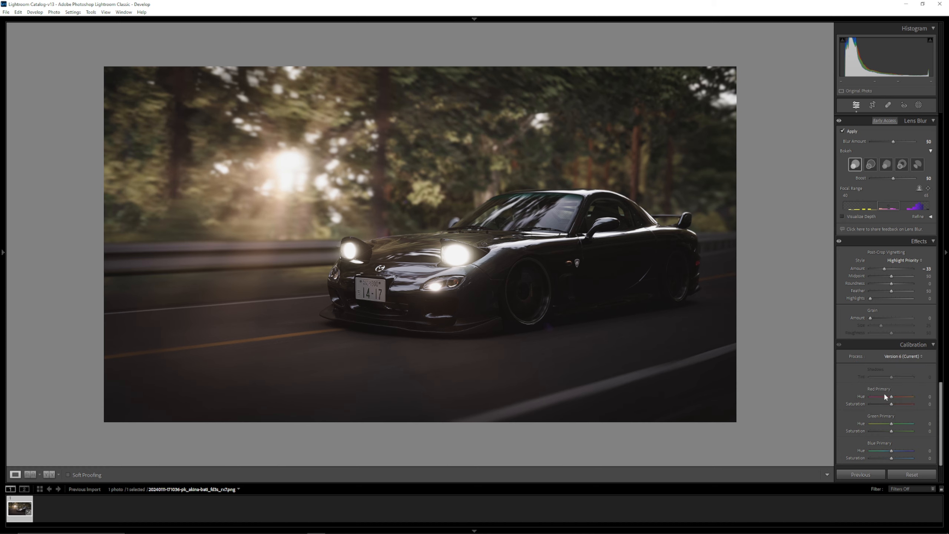
- In Calibration, try shifting the red primary hue and reset it, and adjust the green and blue primary hues
drag(884, 396, 888, 399)
drag(868, 396, 898, 397)
double_click(860, 396)
mouse_move(905, 424)
mouse_down()
mouse_move(884, 424)
mouse_move(891, 425)
mouse_up()
drag(892, 451, 889, 452)
- Try cropping the photo with a Custom aspect ratio, and return the aspect to Original
scroll(877, 359, up, 15)
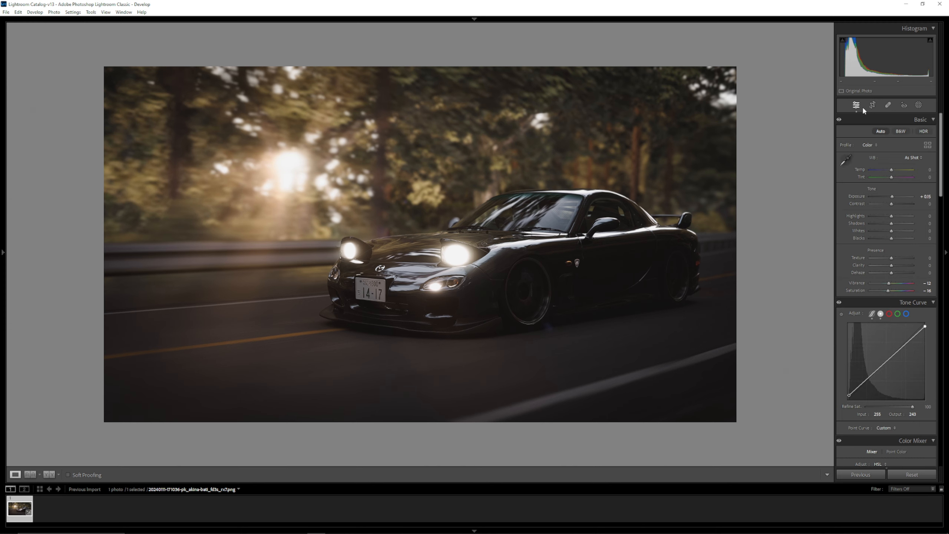
click(872, 105)
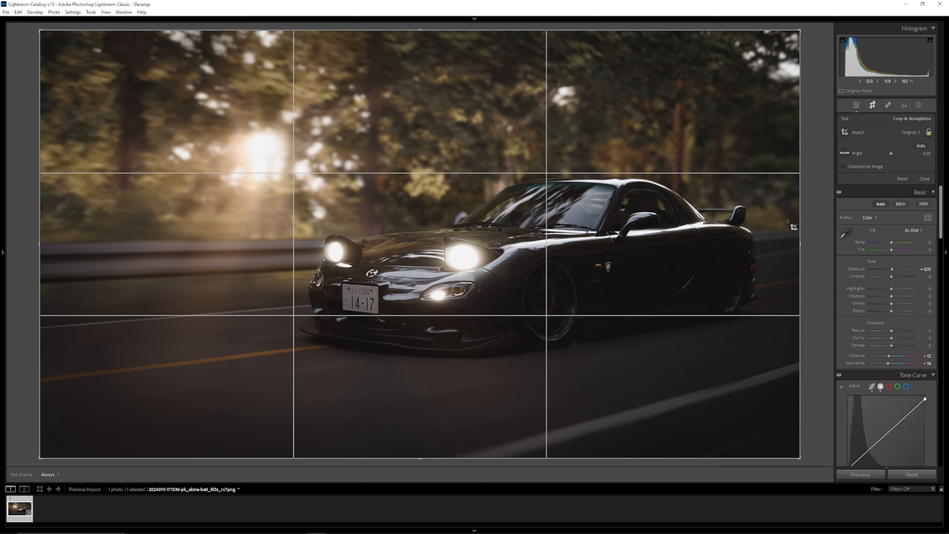
drag(426, 461, 454, 471)
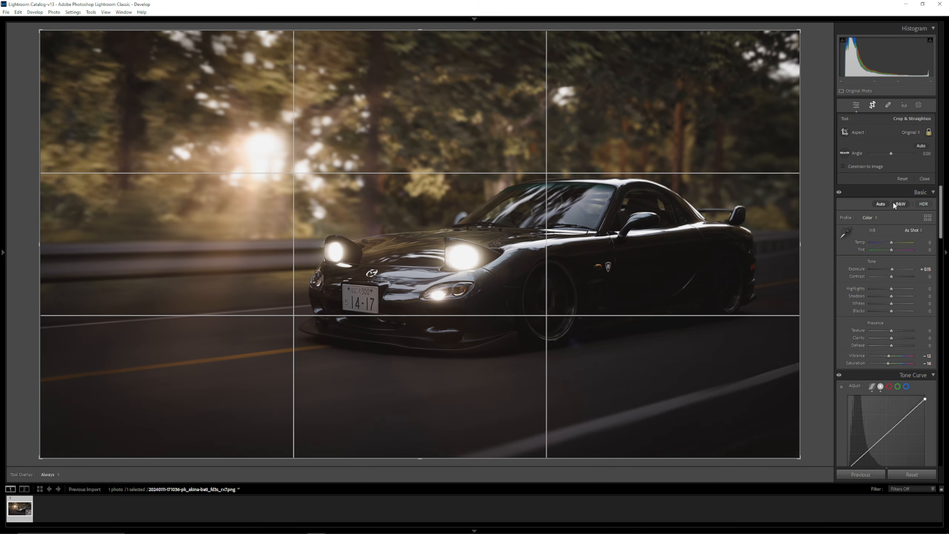
click(911, 133)
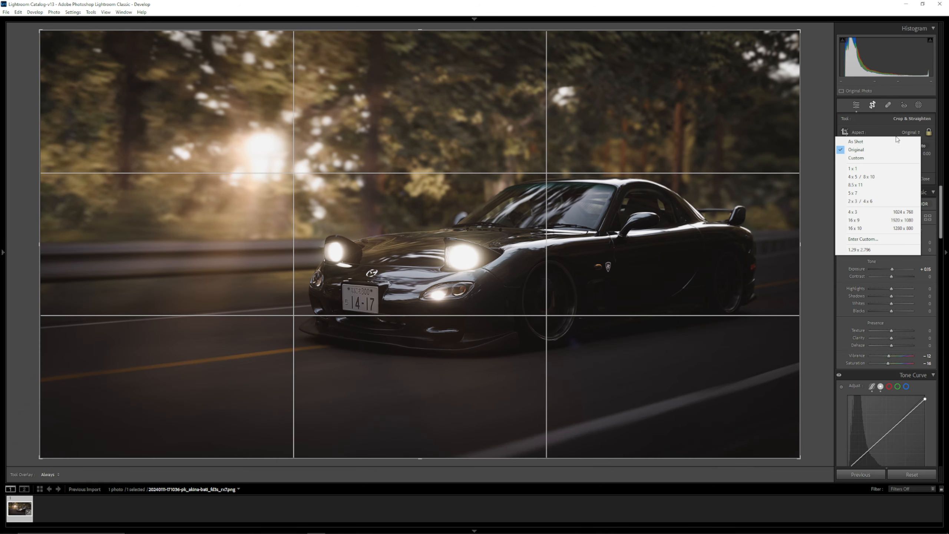
click(885, 158)
click(910, 133)
click(894, 149)
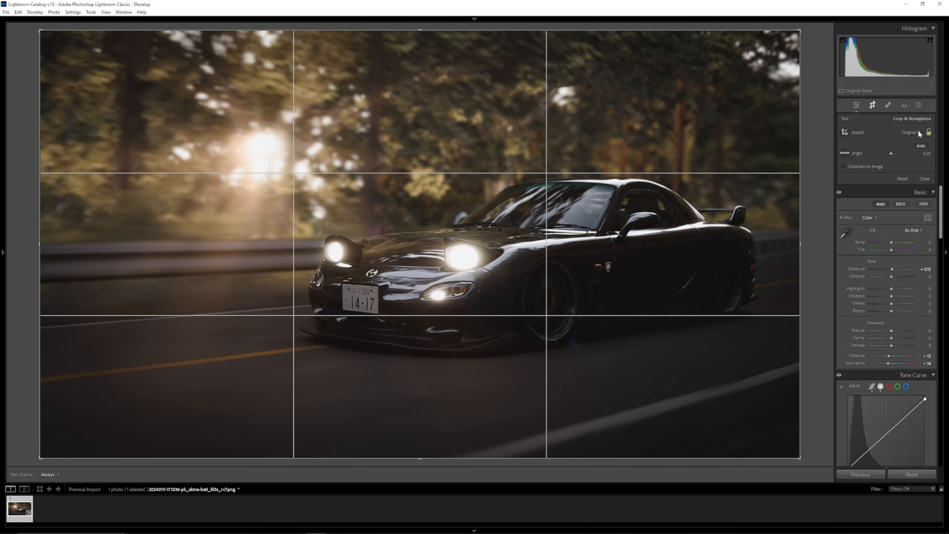
click(904, 105)
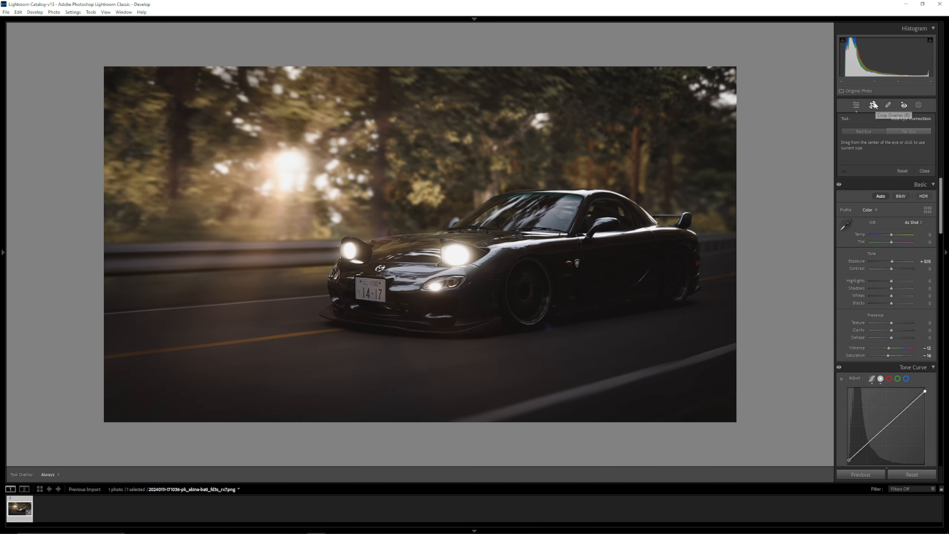
click(873, 105)
click(904, 105)
click(886, 105)
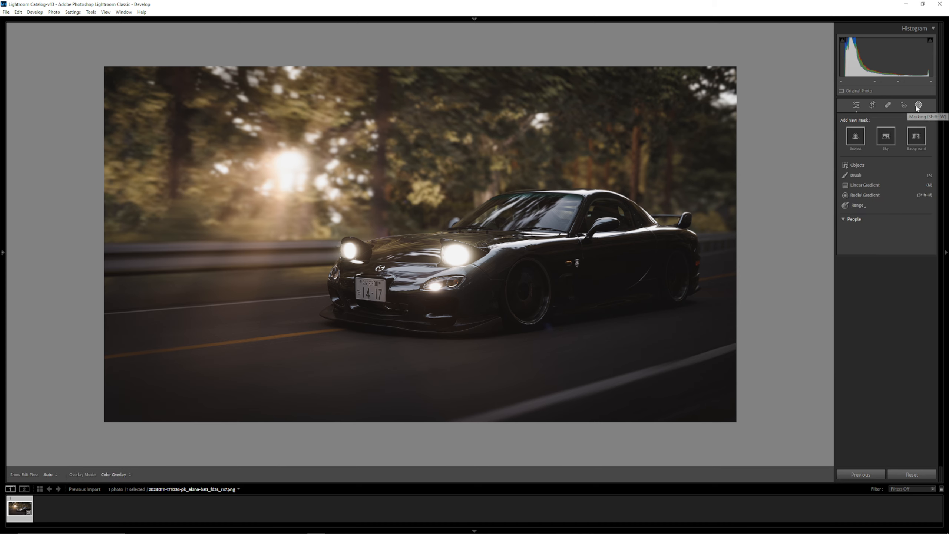
- Mask the car with Select Subject and set the mask's exposure to 0.43
click(918, 105)
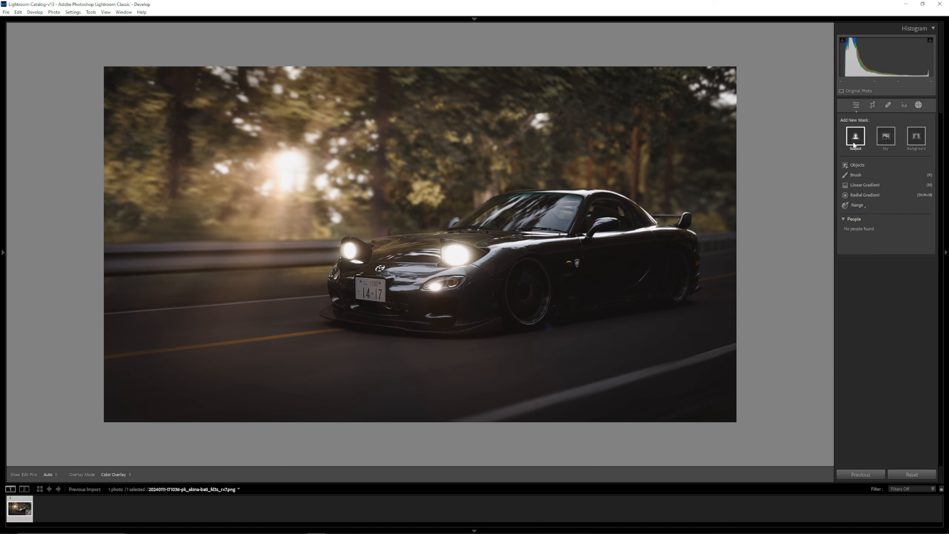
click(855, 140)
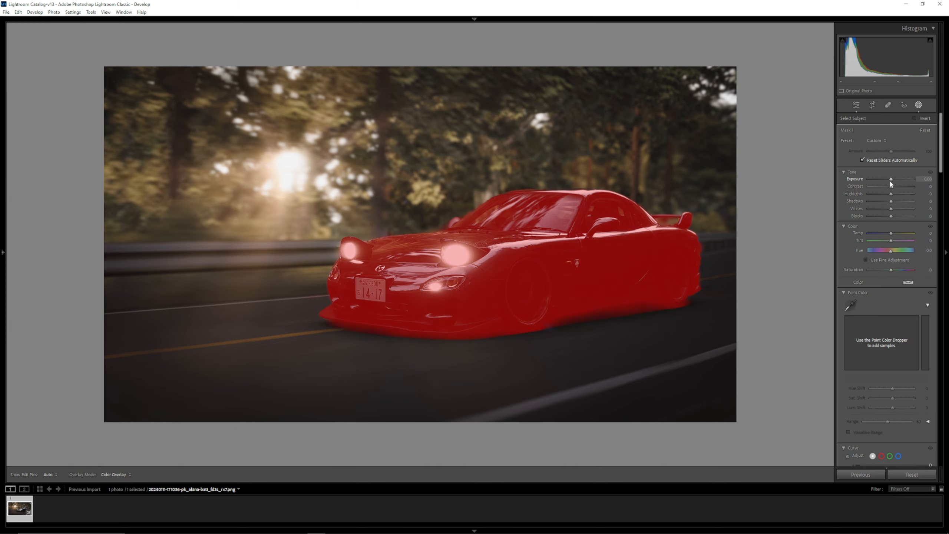
mouse_move(890, 179)
mouse_down()
mouse_move(914, 181)
mouse_move(893, 185)
mouse_up()
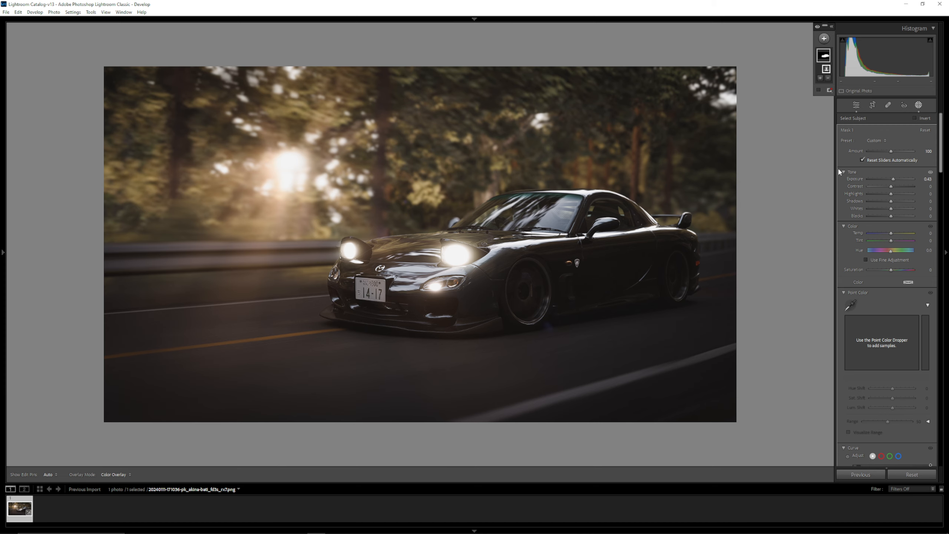
- Create a background mask, and add a linear gradient mask from the photo's upper-left corner toward the sun with exposure 0.96
click(824, 37)
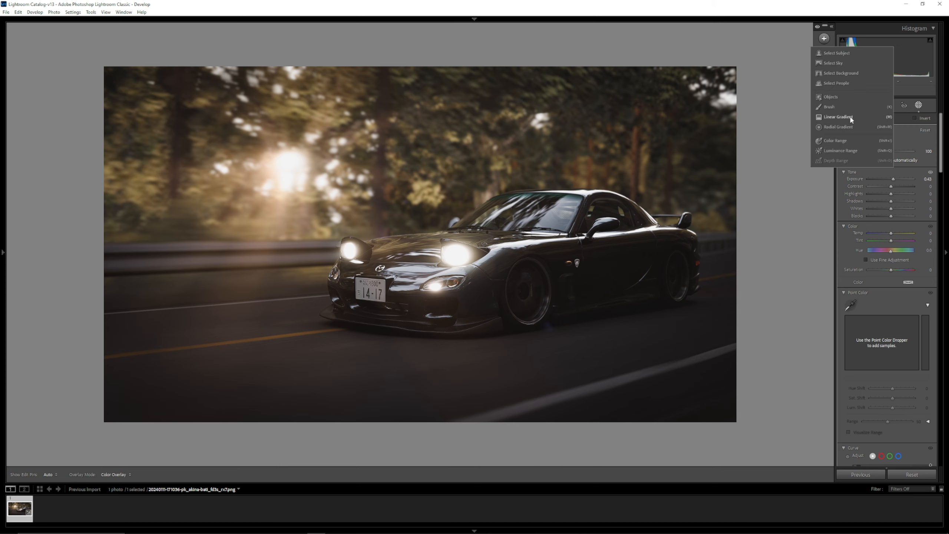
click(839, 73)
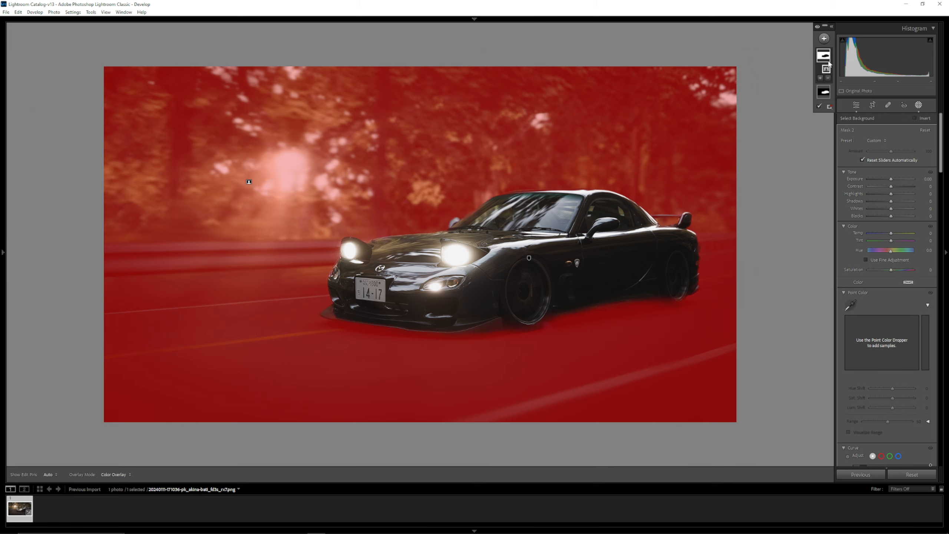
click(824, 38)
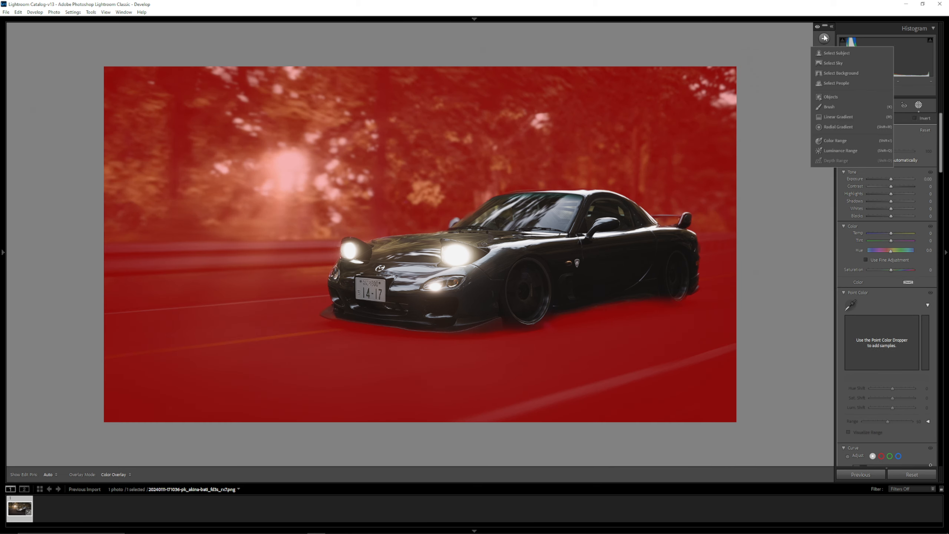
click(824, 118)
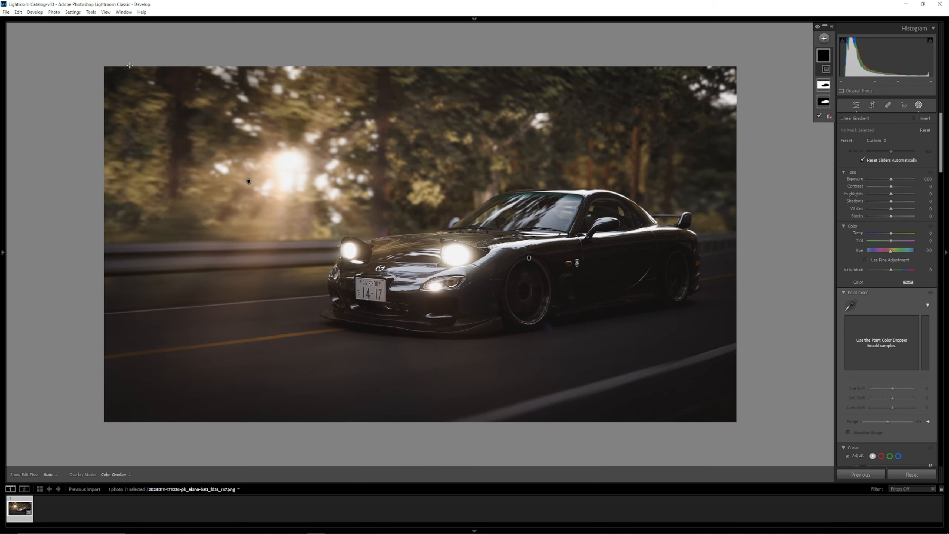
drag(127, 65, 314, 183)
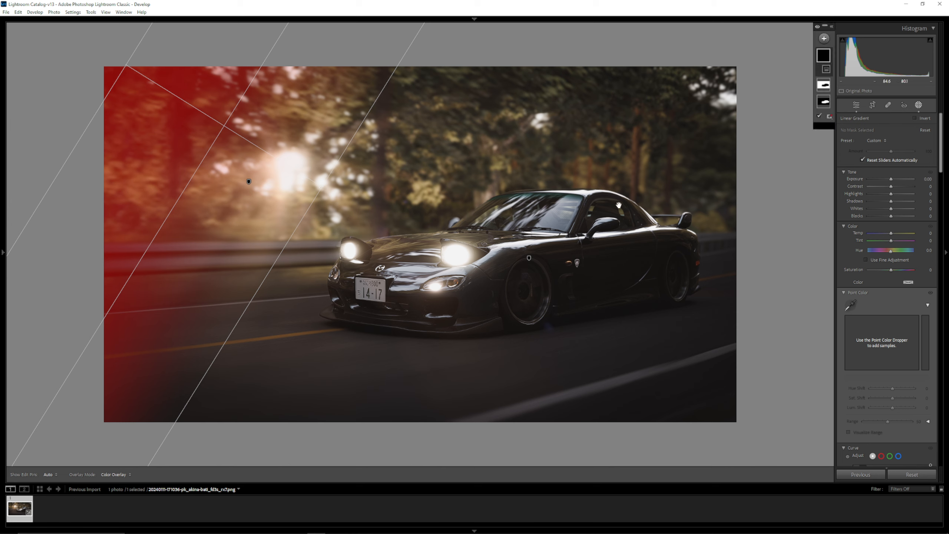
mouse_move(892, 181)
mouse_down()
mouse_move(902, 182)
mouse_move(895, 180)
mouse_up()
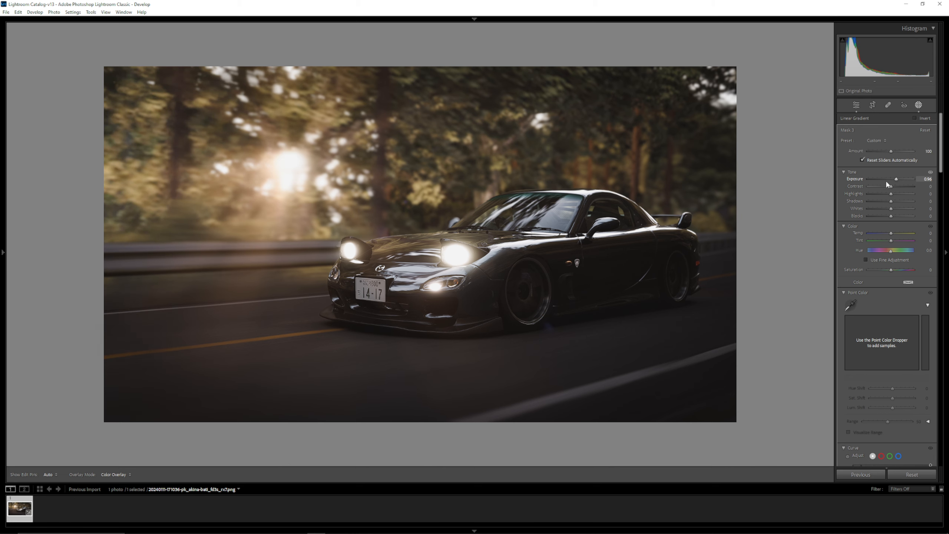
- Add a radial gradient mask around the sun with a feather of 73 and exposure 0.96
click(824, 38)
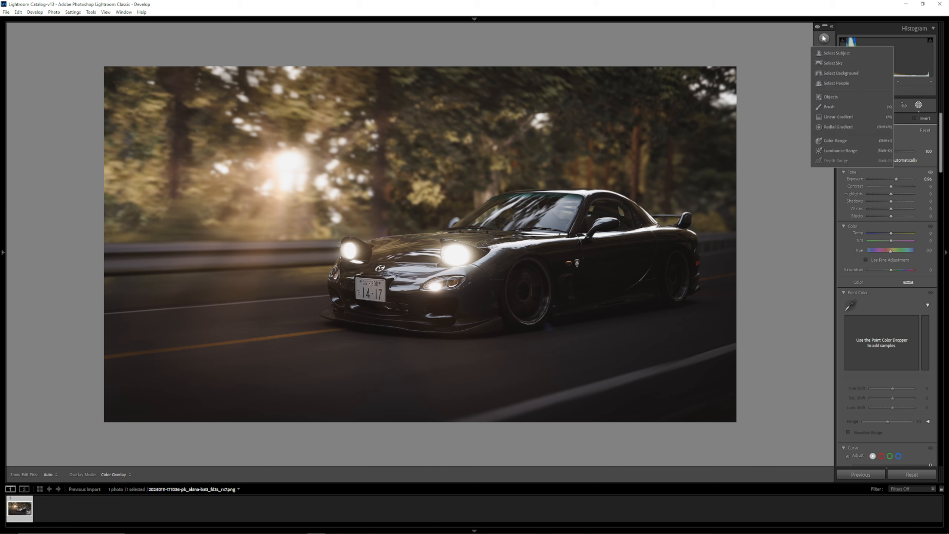
click(841, 127)
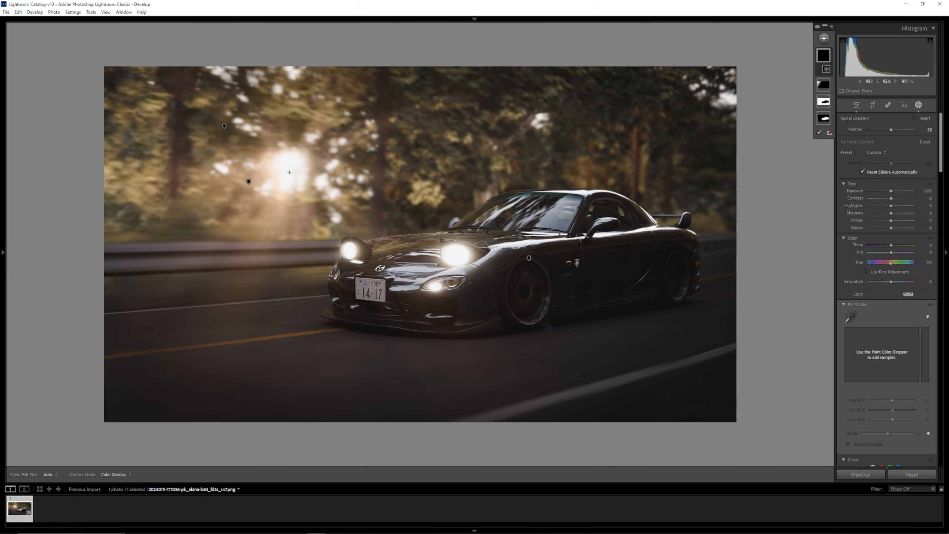
mouse_move(288, 169)
mouse_down()
mouse_move(340, 213)
mouse_move(291, 174)
mouse_up()
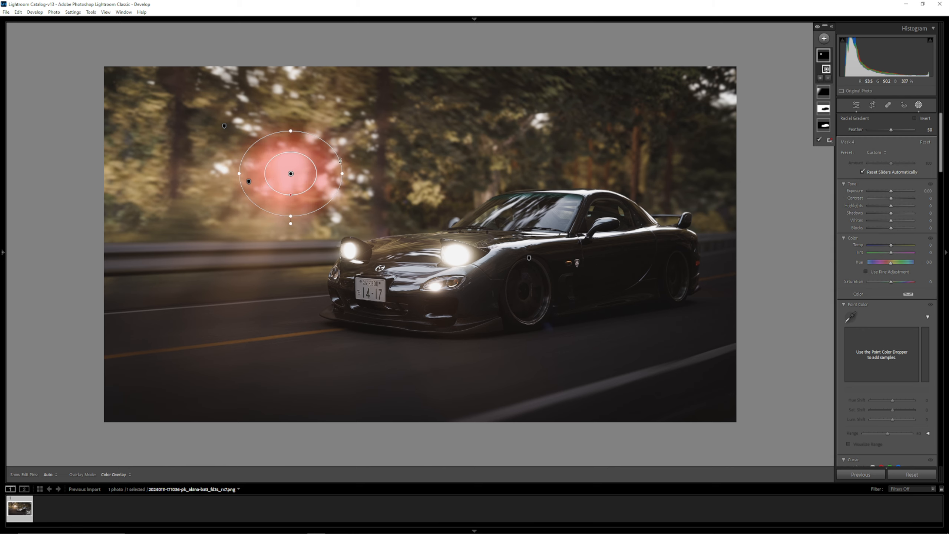
drag(339, 153, 347, 148)
mouse_move(291, 195)
mouse_down()
mouse_move(294, 219)
mouse_move(290, 186)
mouse_up()
drag(892, 191, 897, 193)
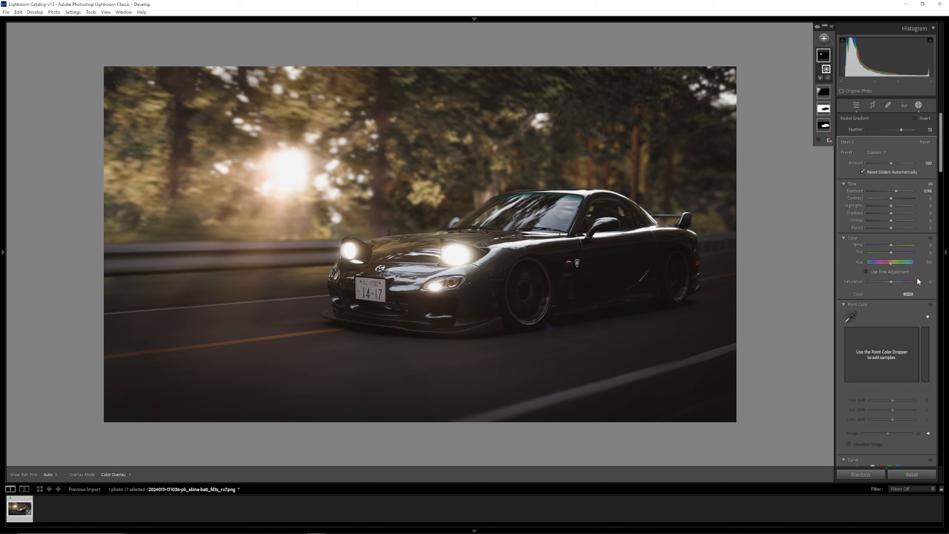
- Try sampling a point color from the car's front and shifting its hue by 12 and saturation by 40, and undo both
scroll(917, 276, down, 3)
click(853, 216)
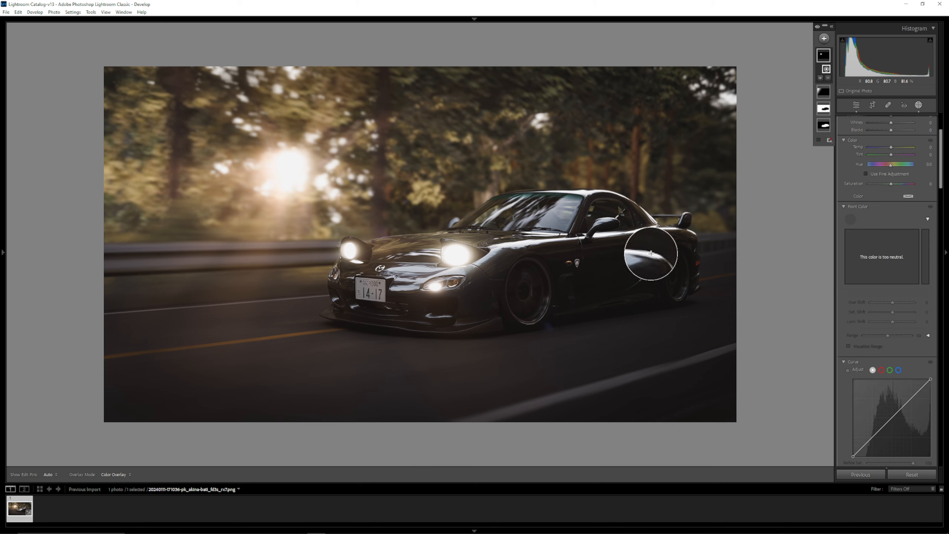
click(412, 320)
drag(883, 280, 887, 258)
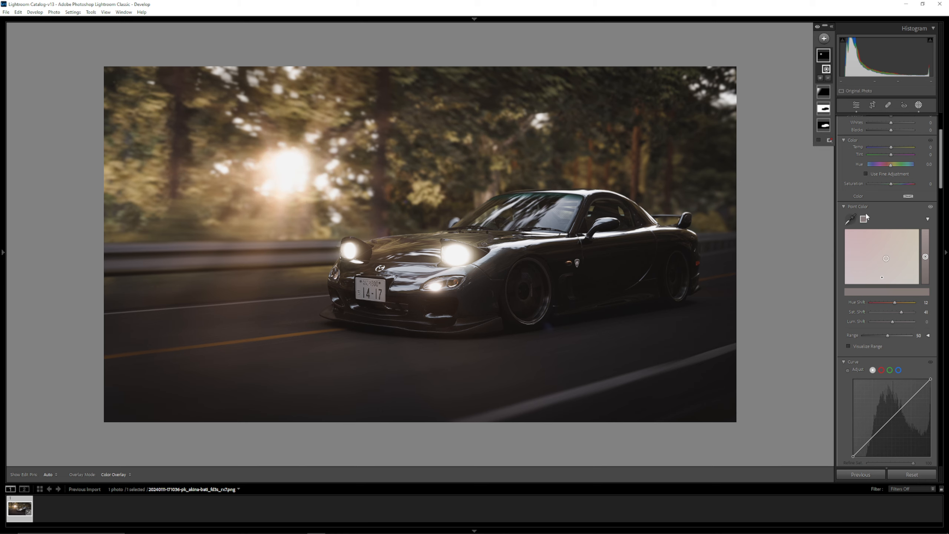
key(ctrl+z)
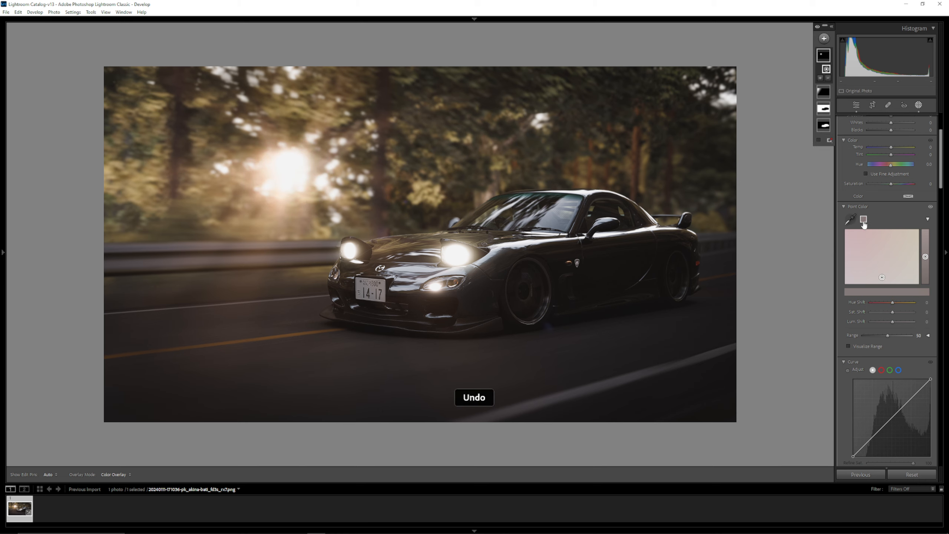
key(ctrl+z)
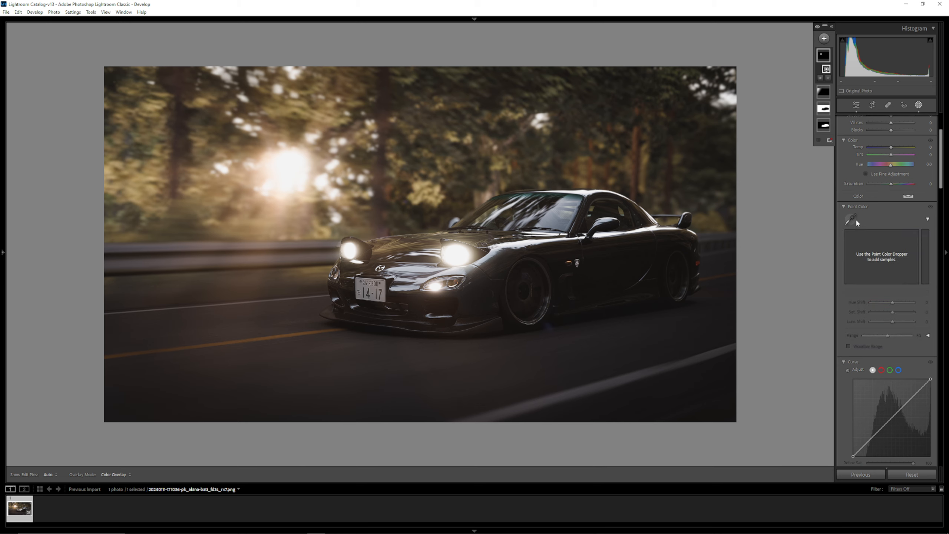
- Sample an orange point color near the car's lower headlight, try shifting it, and undo the shift
click(854, 218)
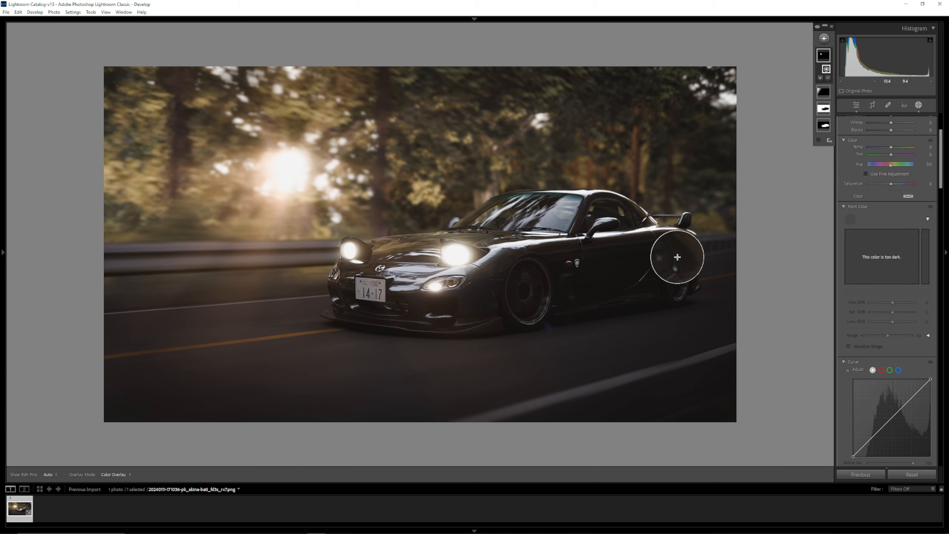
click(516, 323)
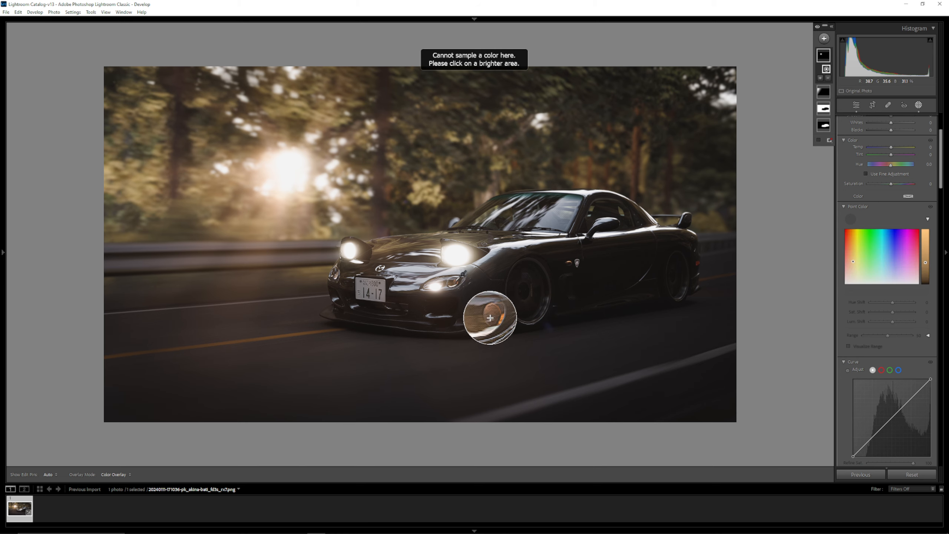
click(455, 284)
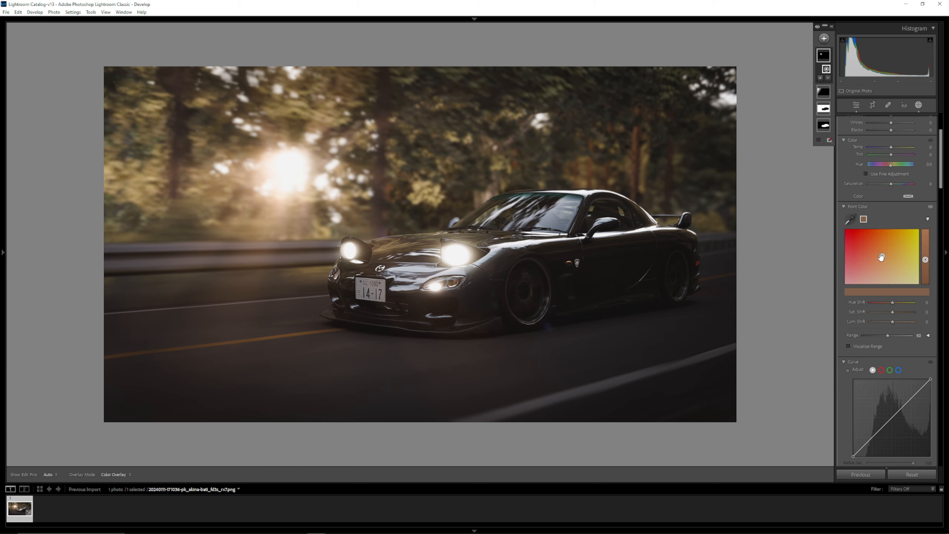
drag(882, 256, 901, 256)
key(ctrl+z)
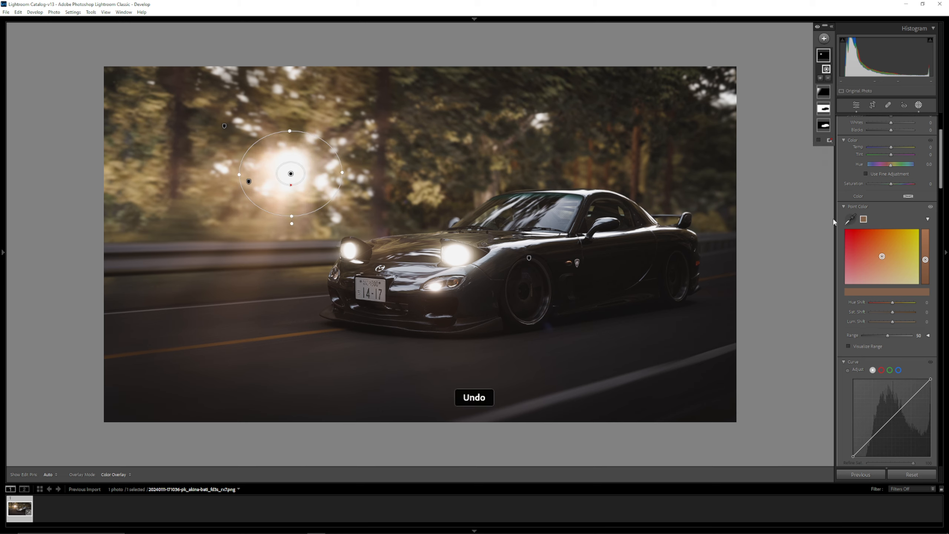
- Examine the radial mask's remaining curve, effects and detail controls and the global develop settings below them
scroll(885, 203, down, 3)
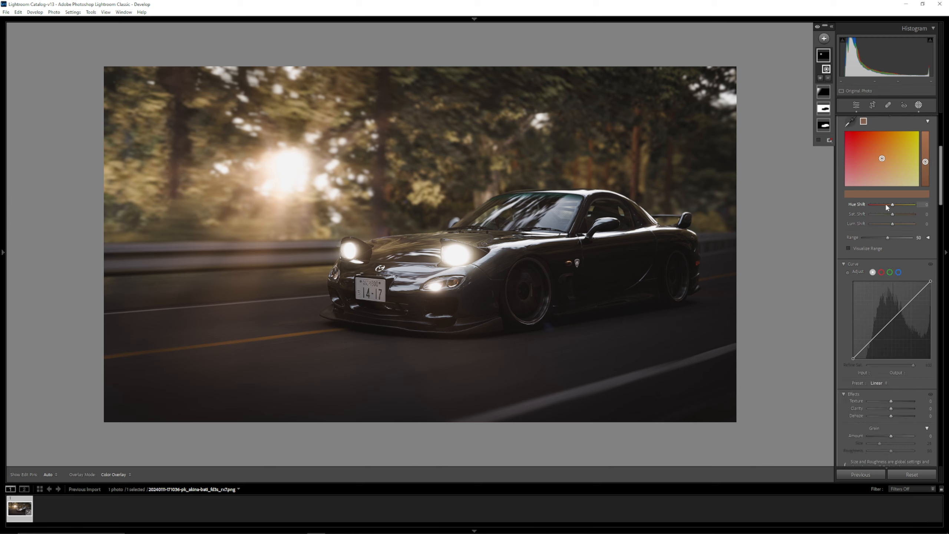
scroll(877, 246, down, 3)
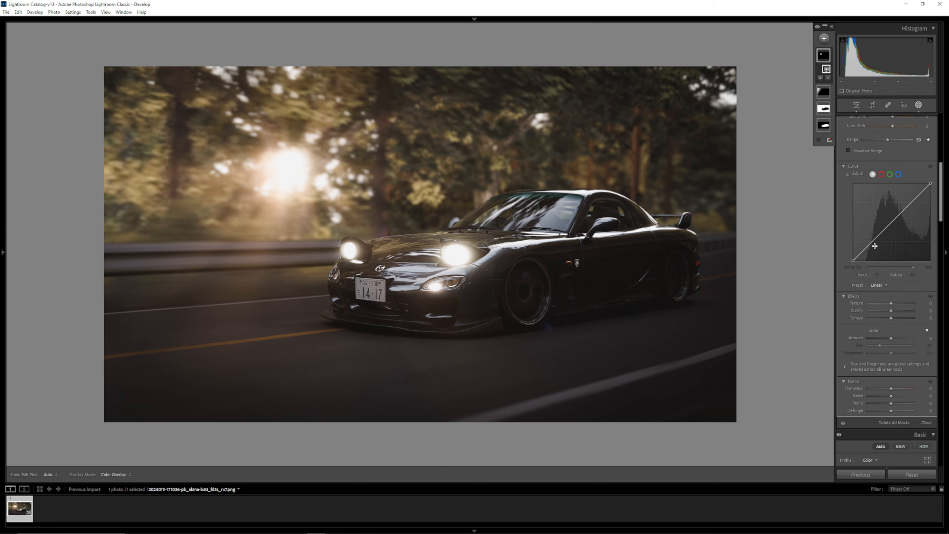
scroll(875, 248, down, 8)
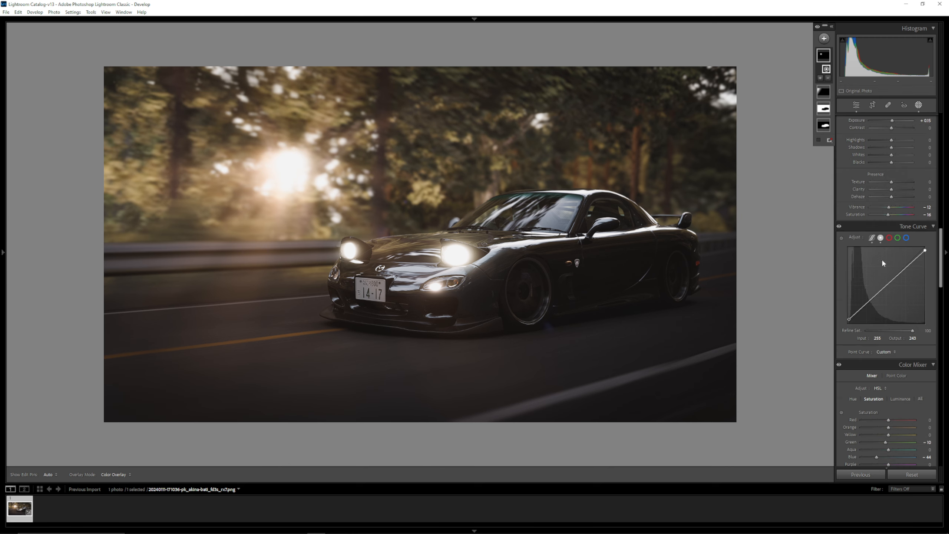
scroll(886, 276, down, 10)
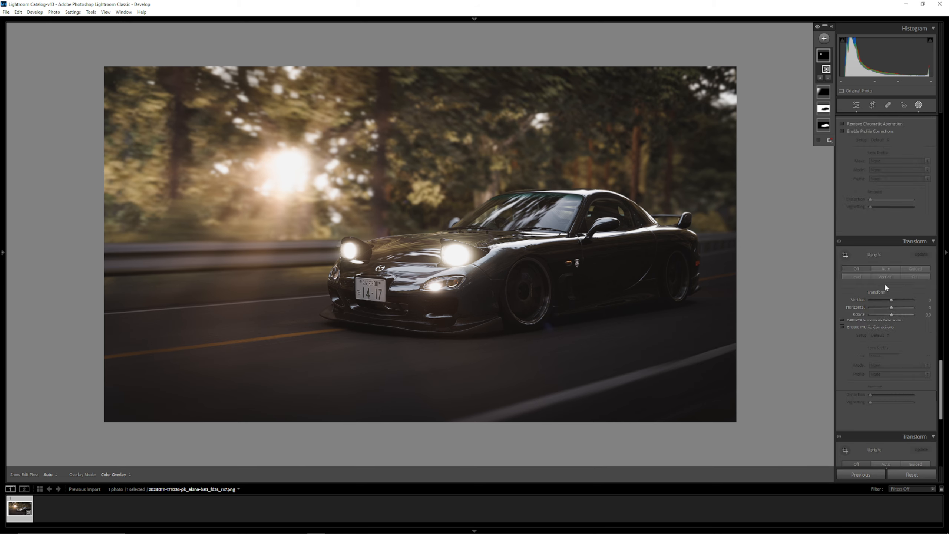
scroll(896, 293, up, 15)
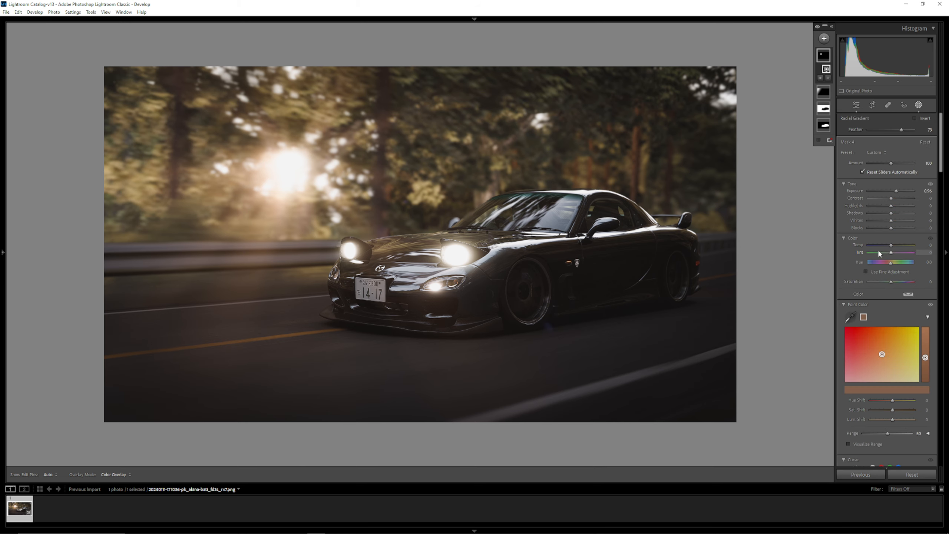
scroll(888, 205, down, 3)
scroll(875, 157, up, 2)
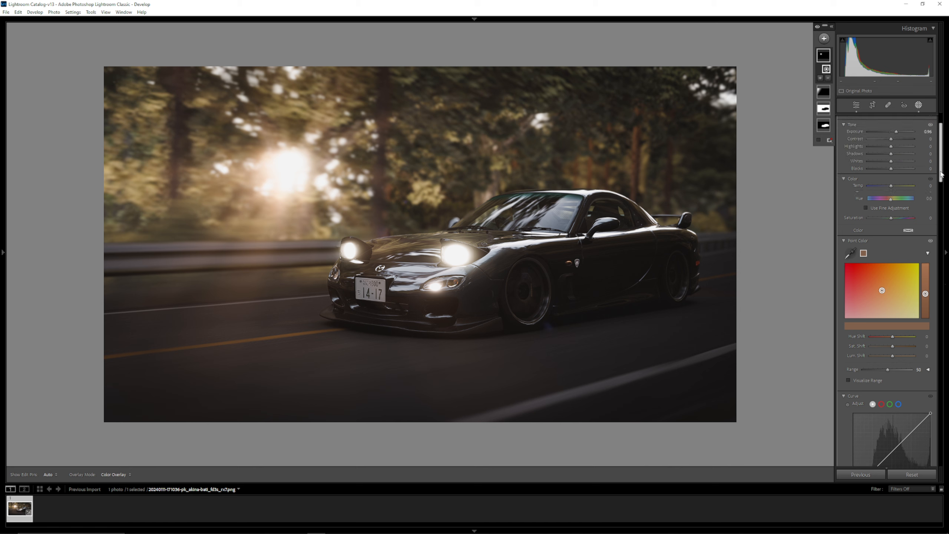
scroll(871, 145, up, 1)
scroll(872, 153, down, 12)
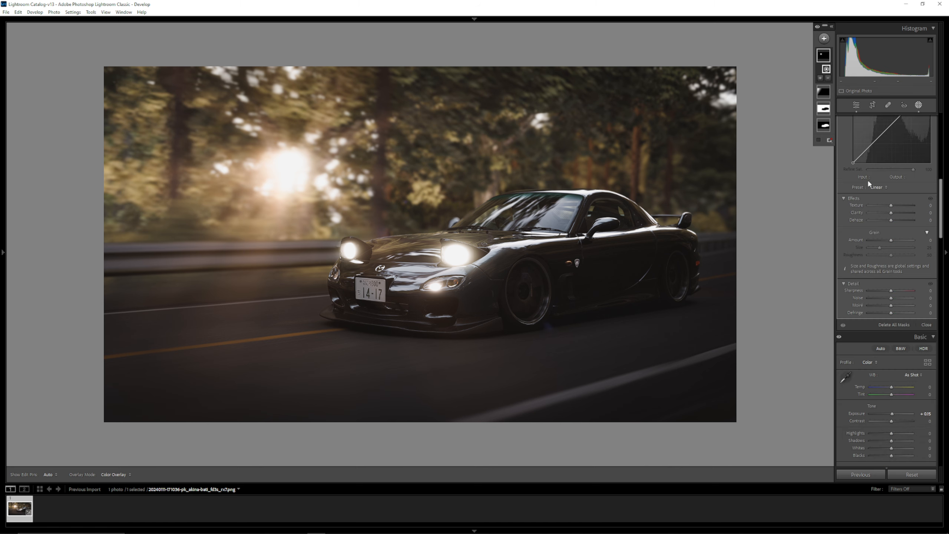
scroll(881, 320, up, 10)
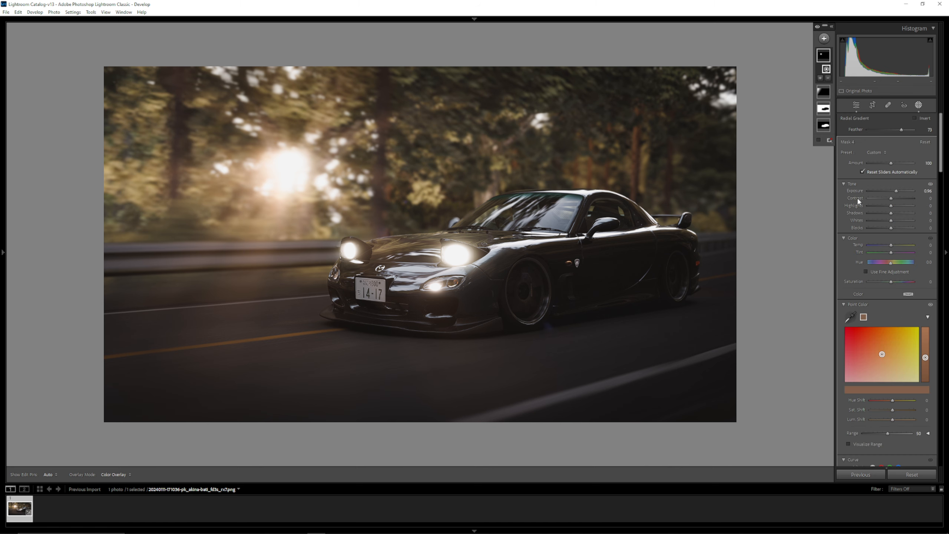
- Paint a brush mask along the lower edge of the car's front lip, try raising its exposure, and undo the exposure change
click(824, 39)
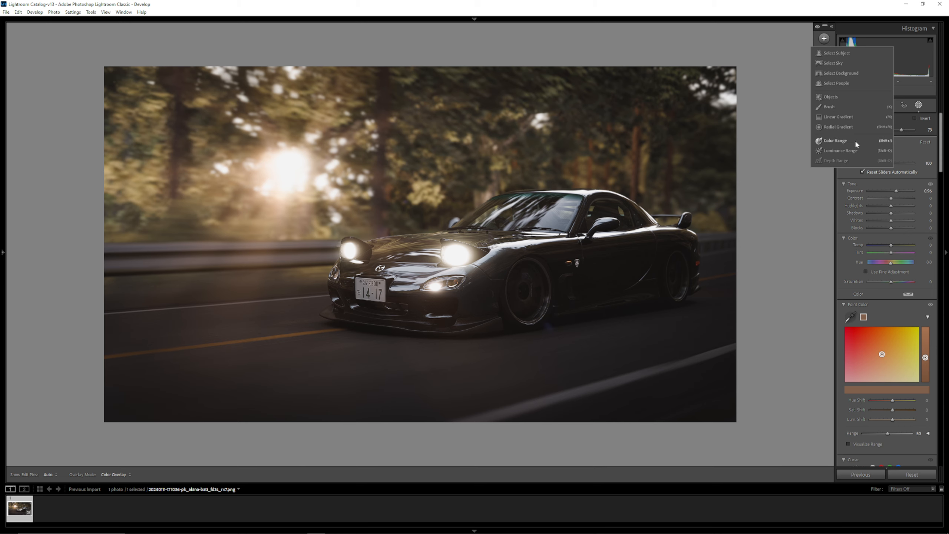
click(829, 106)
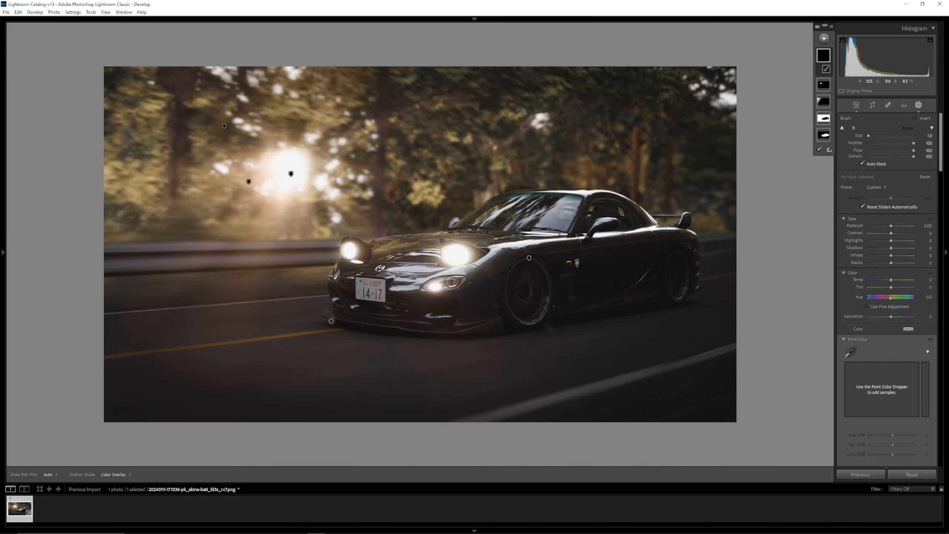
key(h)
drag(328, 321, 465, 341)
drag(891, 226, 902, 226)
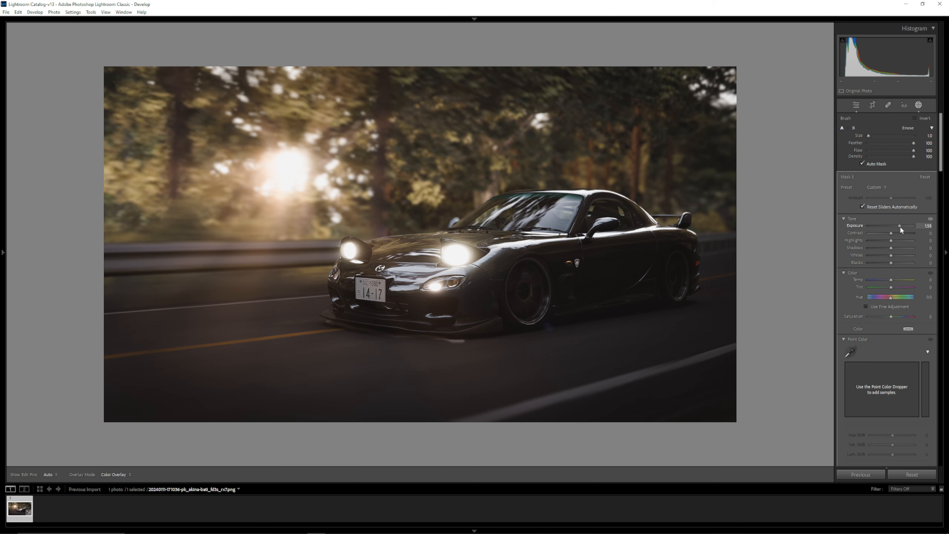
key(ctrl+z)
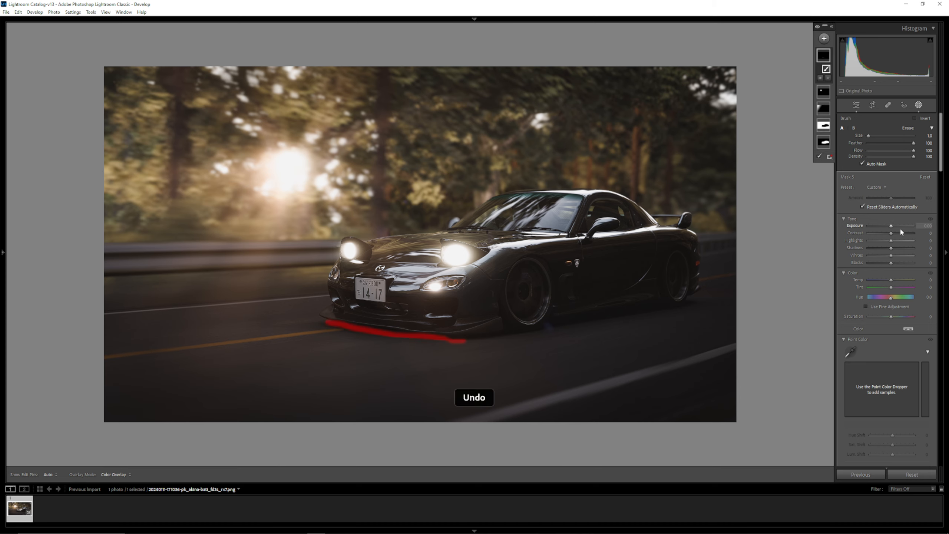
- Open the export settings for the photo and review the location, file naming, format and sizing options
mouse_move(2, 430)
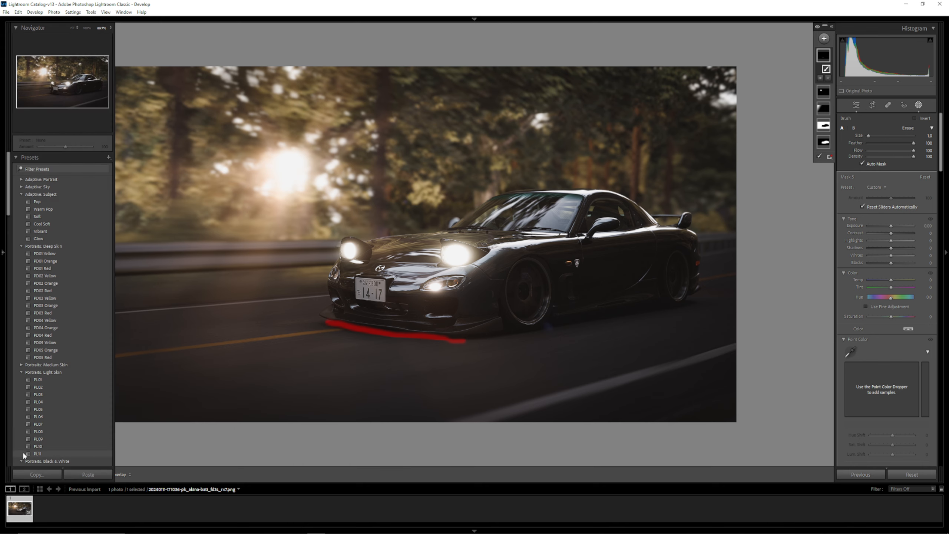
click(6, 12)
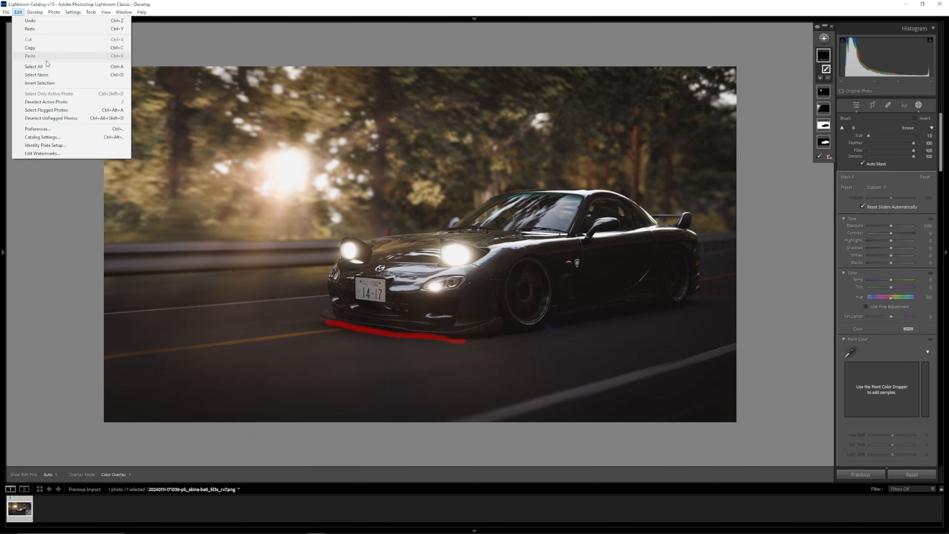
click(27, 114)
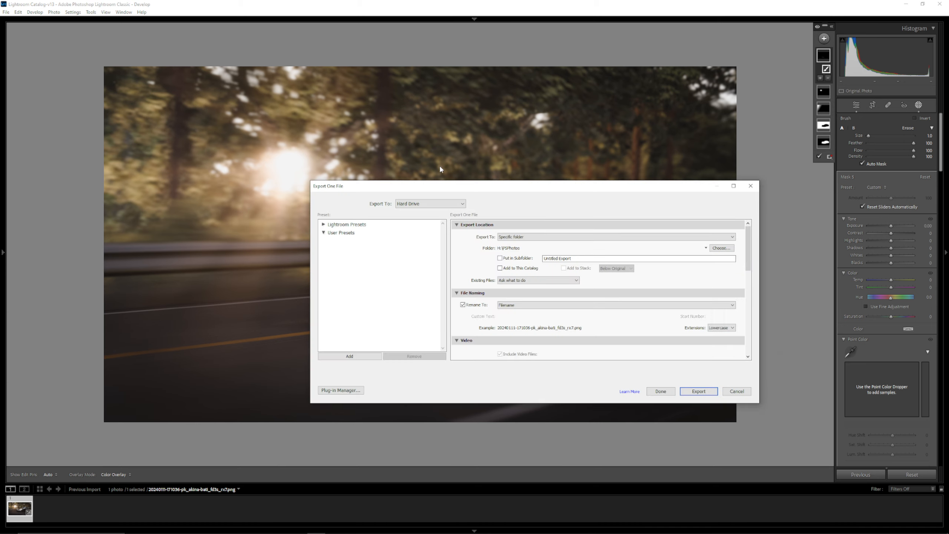
scroll(486, 257, down, 5)
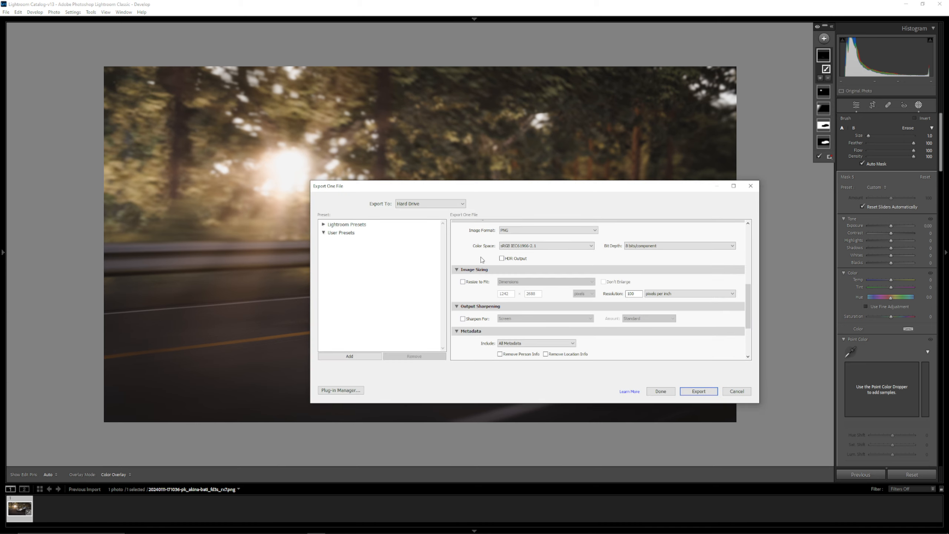
scroll(483, 260, up, 5)
scroll(482, 261, down, 5)
- Set the export color space to sRGB IEC61966-2.1 and the bit depth to 16 bits/component, with HDR output off
click(507, 260)
click(508, 260)
click(520, 246)
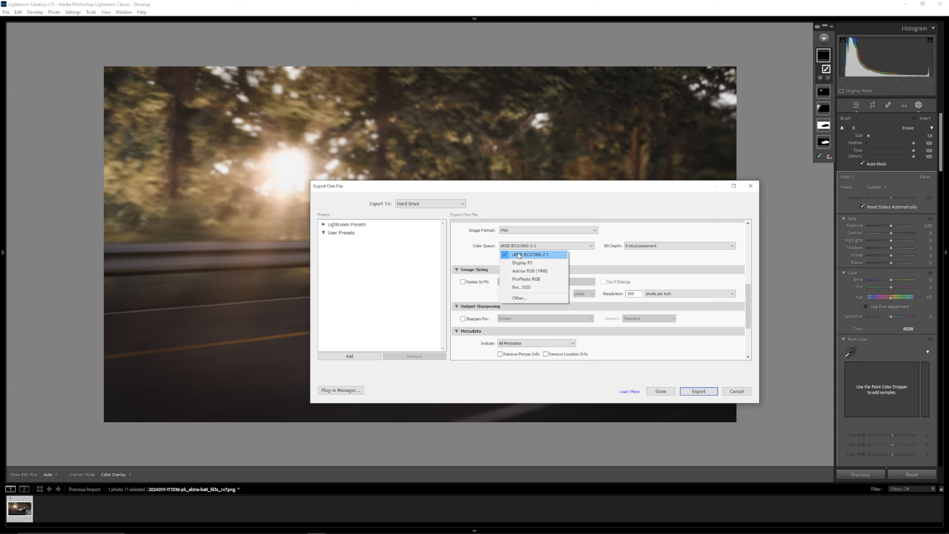
click(538, 255)
click(675, 248)
click(668, 263)
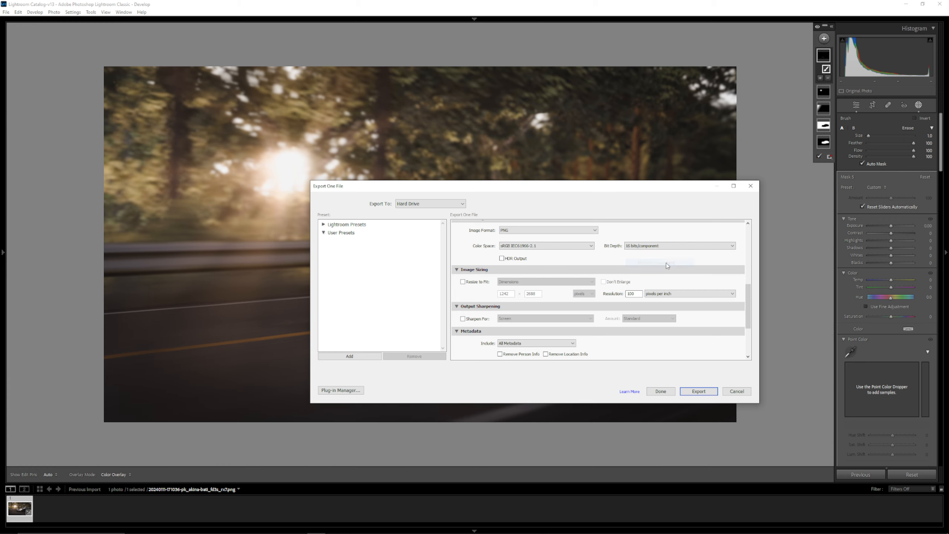
- Try enabling HDR output for the export, turn it back off, and set the bit depth to 16 bits/component again
click(510, 263)
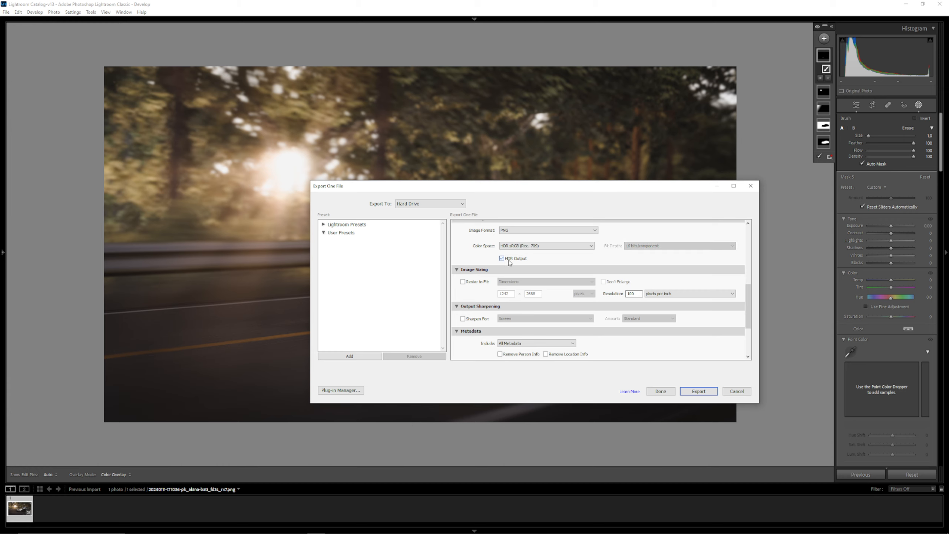
click(510, 262)
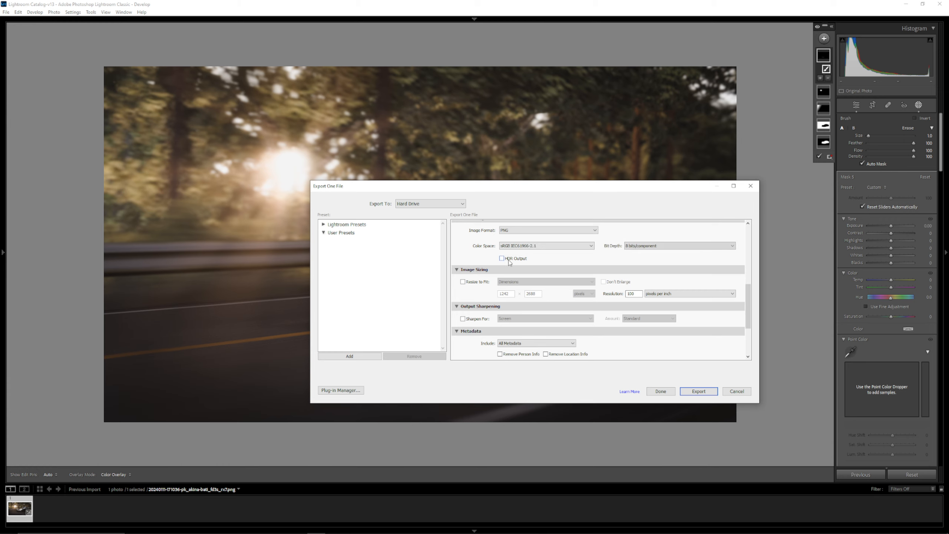
click(662, 243)
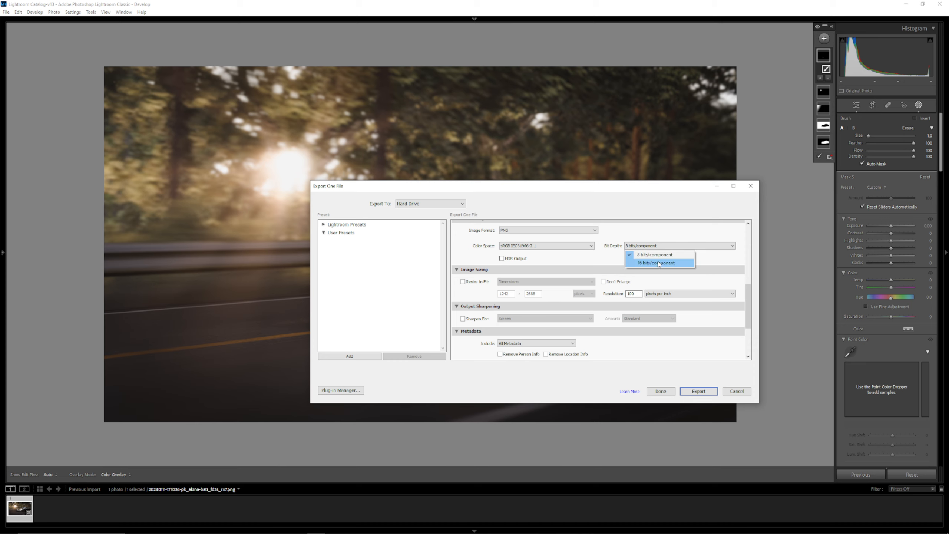
click(656, 263)
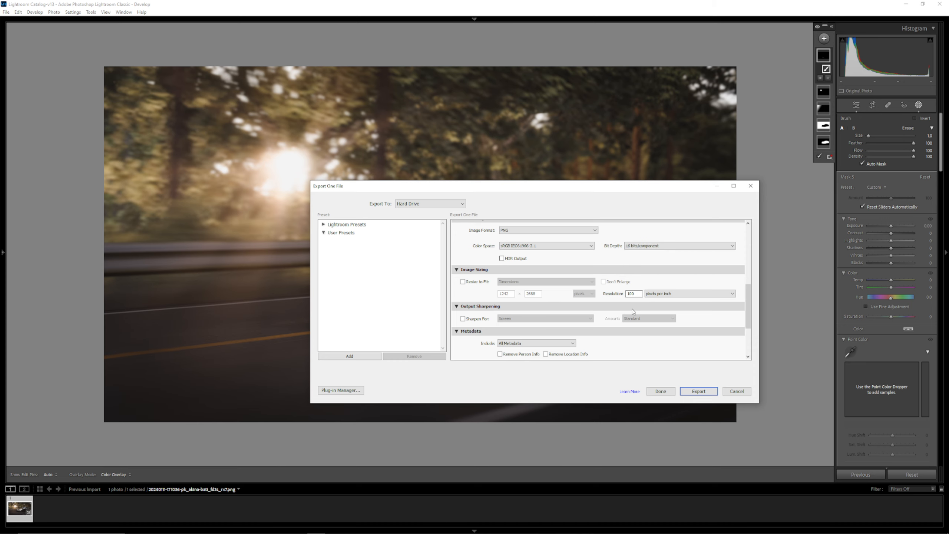
- Review the remaining export settings, leaving the watermark off, and export the photo as PNG
scroll(621, 306, down, 3)
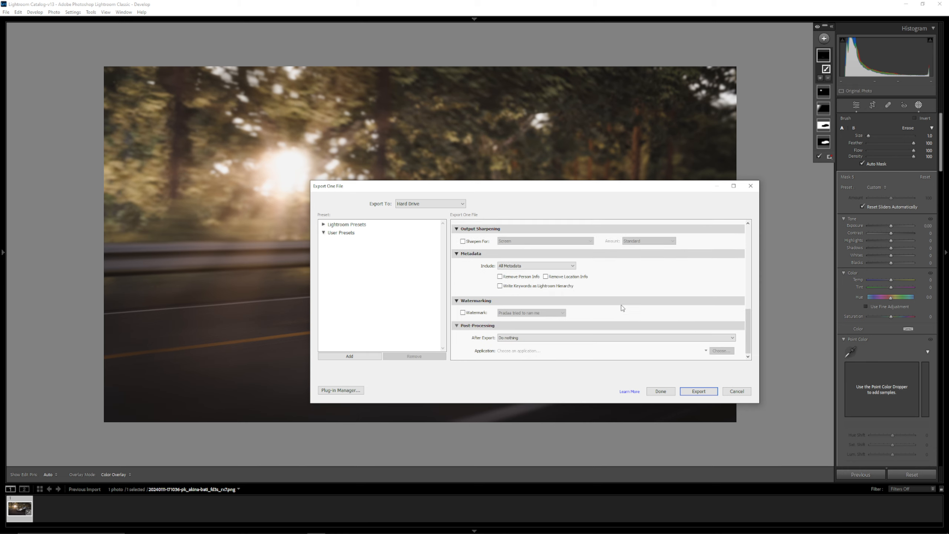
click(473, 312)
click(470, 312)
scroll(565, 313, up, 10)
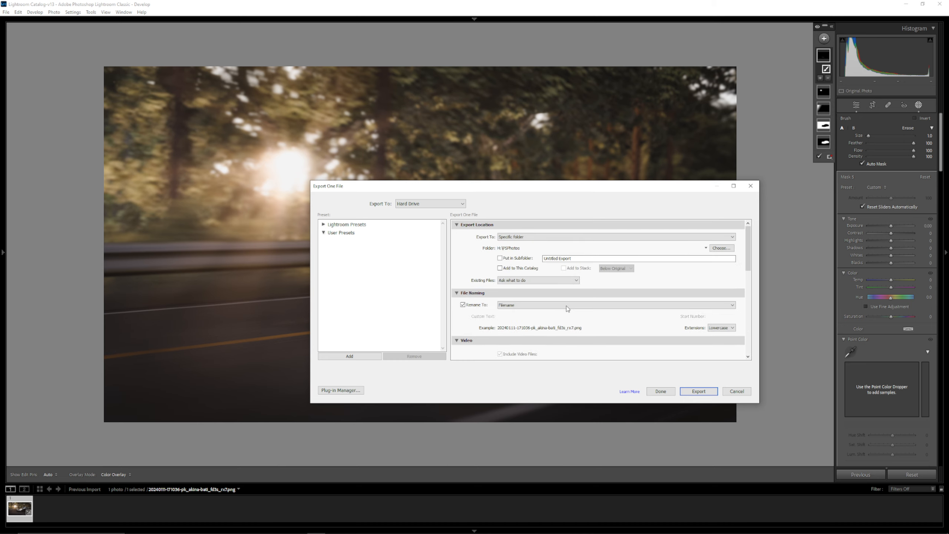
scroll(579, 306, down, 5)
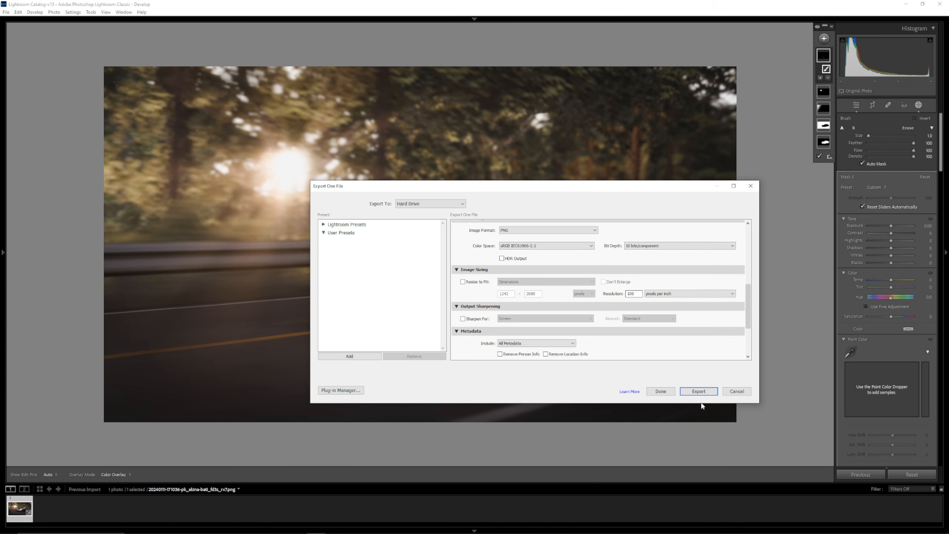
click(698, 390)
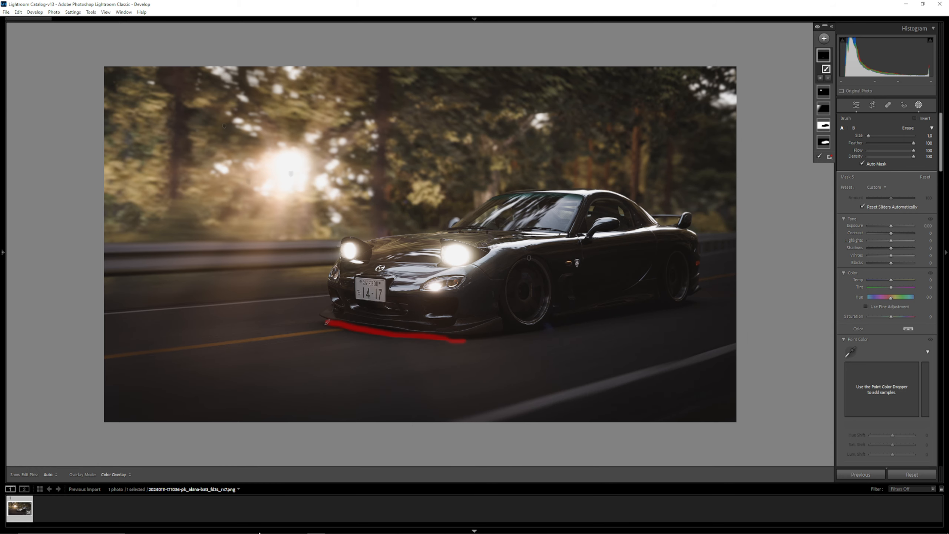
click(208, 527)
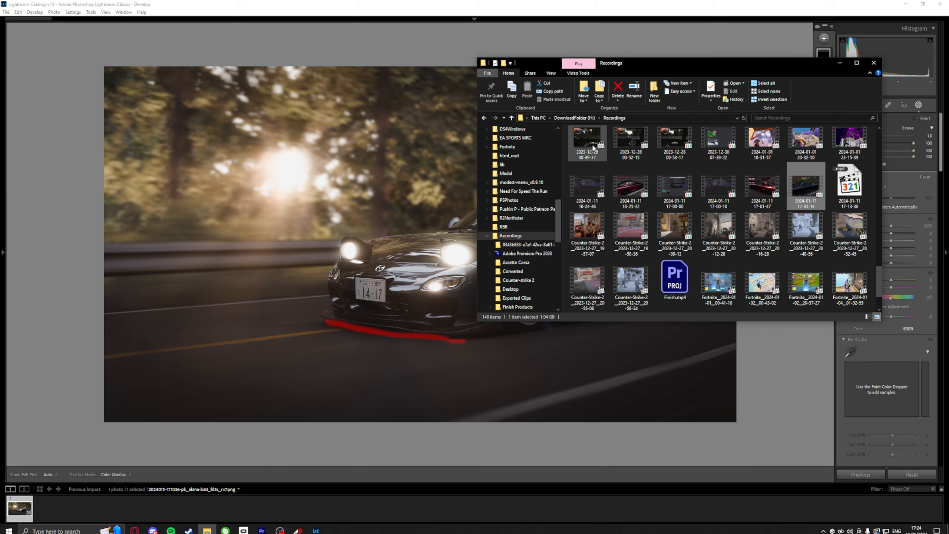
scroll(523, 194, up, 4)
scroll(519, 210, up, 8)
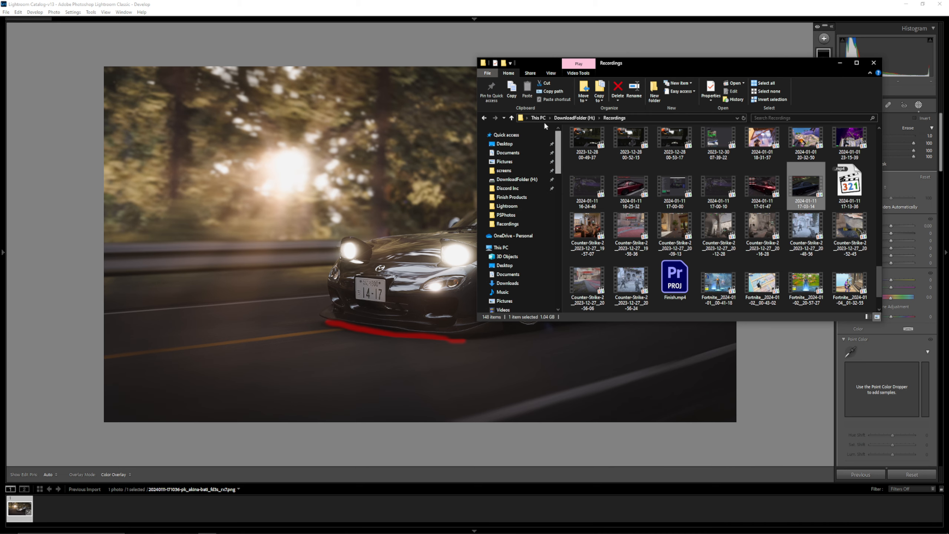
click(505, 215)
scroll(878, 285, down, 10)
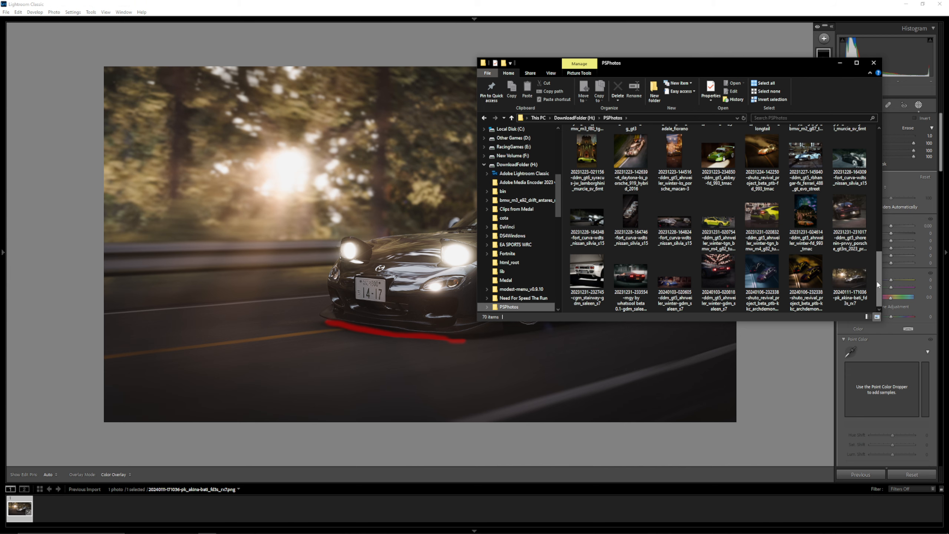
double_click(856, 275)
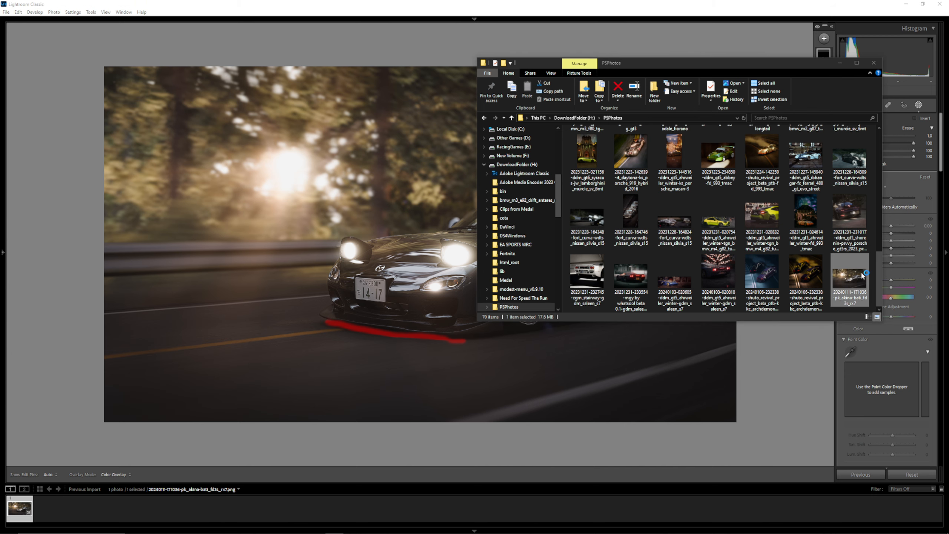